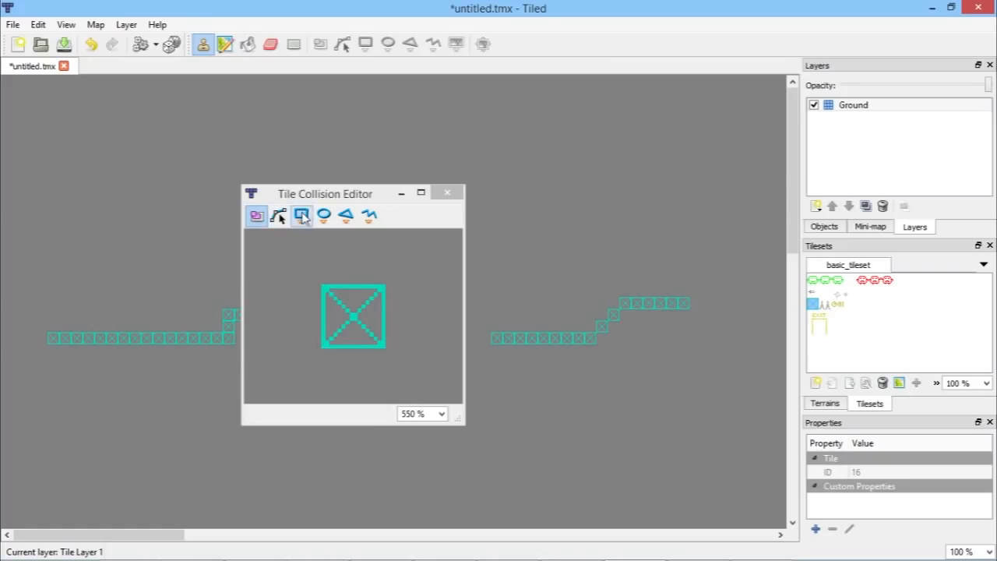
Step: Draw a rectangle collision shape covering the whole ground tile in the Tile Collision Editor
click(302, 218)
drag(322, 286, 385, 348)
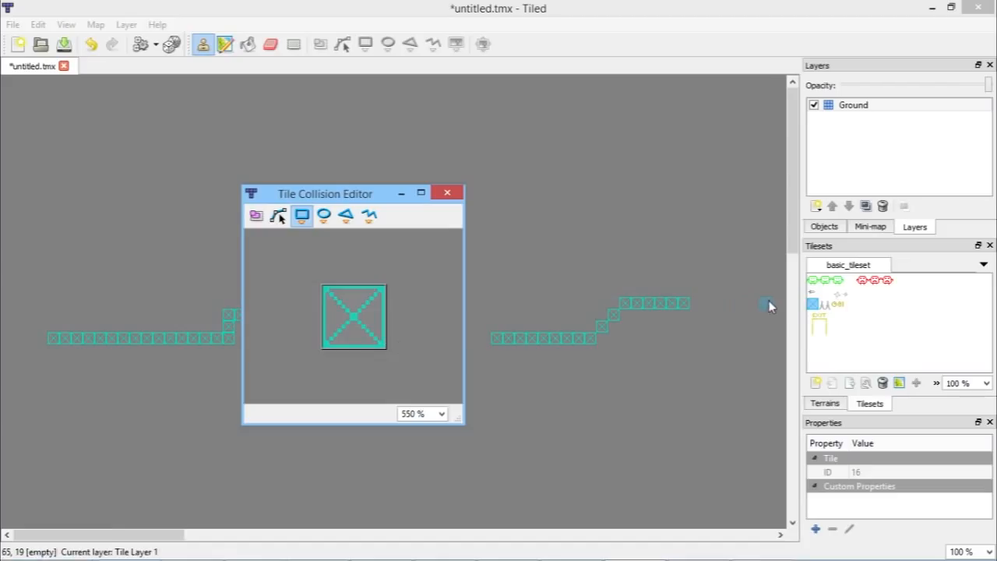
Step: Select the spike tile and draw a rectangle collision shape over its lower spike area
click(826, 305)
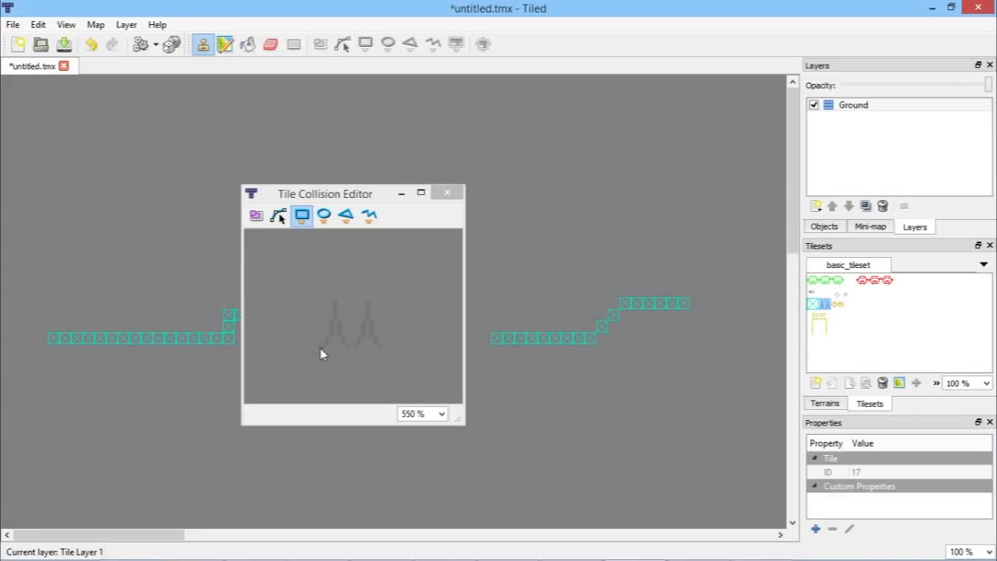
drag(322, 301, 370, 340)
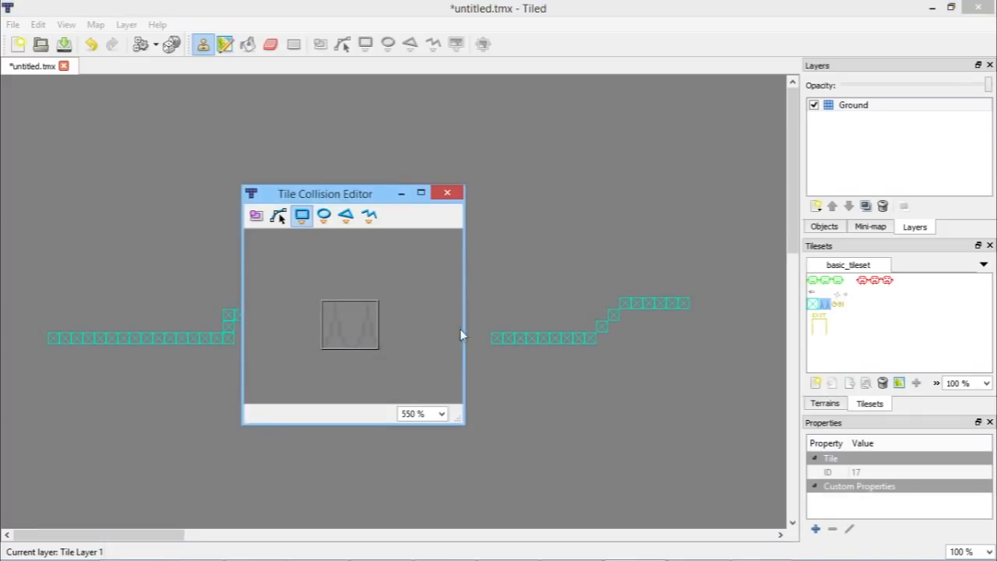
Step: Inspect the collision shapes of the other tiles in the tileset, then close the Tile Collision Editor
click(818, 308)
click(825, 306)
click(813, 293)
click(813, 283)
click(840, 283)
click(862, 280)
click(874, 281)
click(887, 280)
click(837, 292)
click(837, 303)
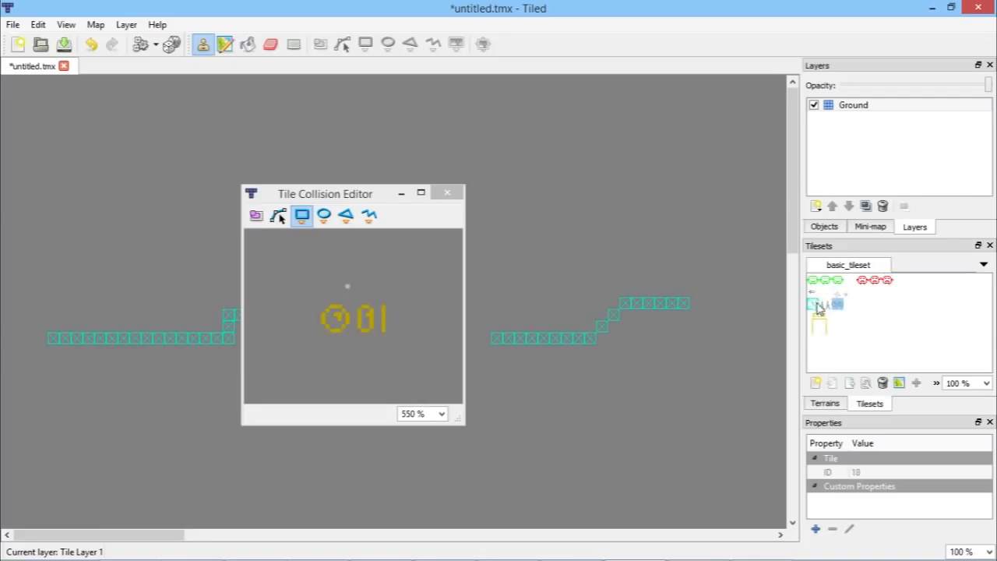
click(815, 304)
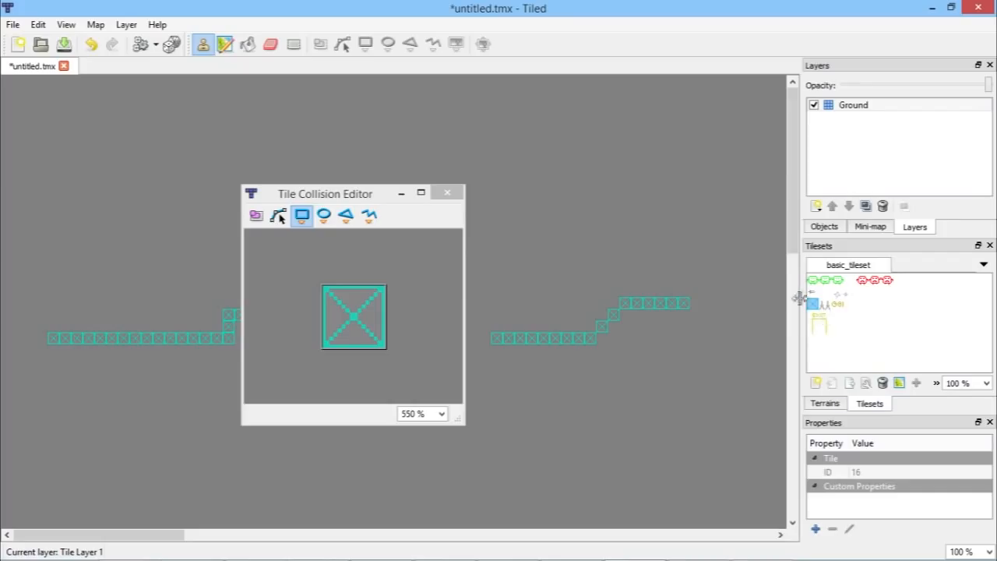
click(447, 192)
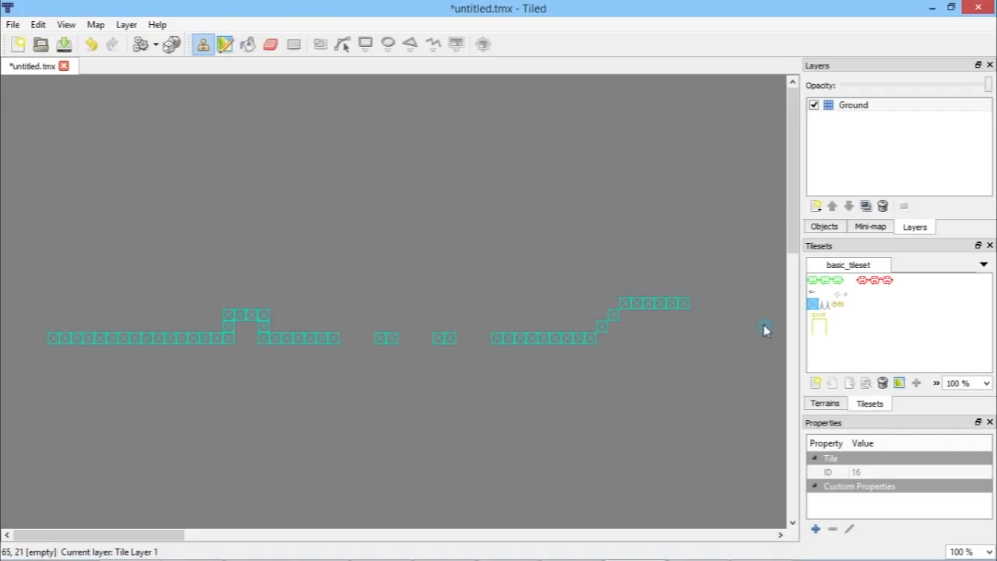
click(823, 306)
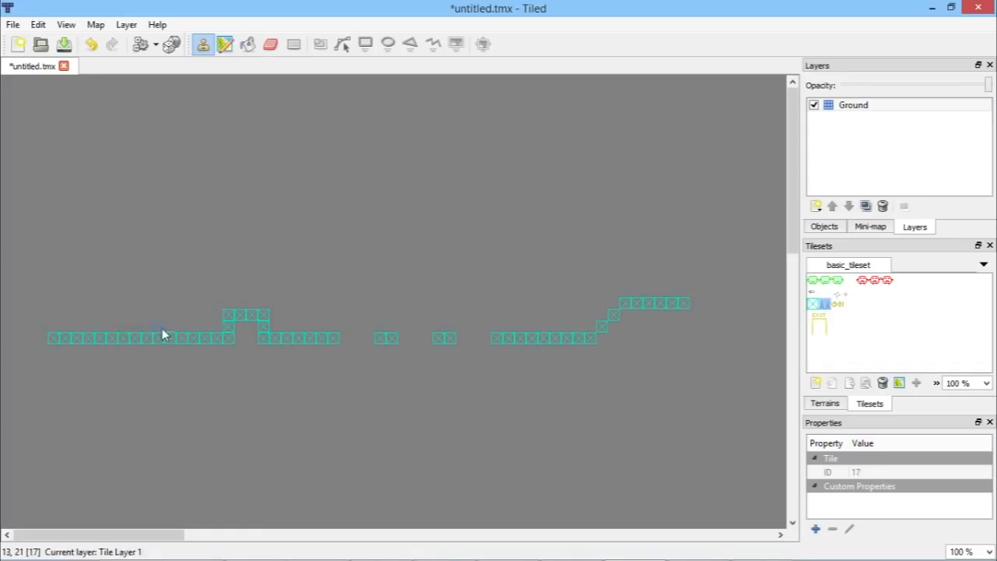
ctrl+scroll(93, 338, up, 2)
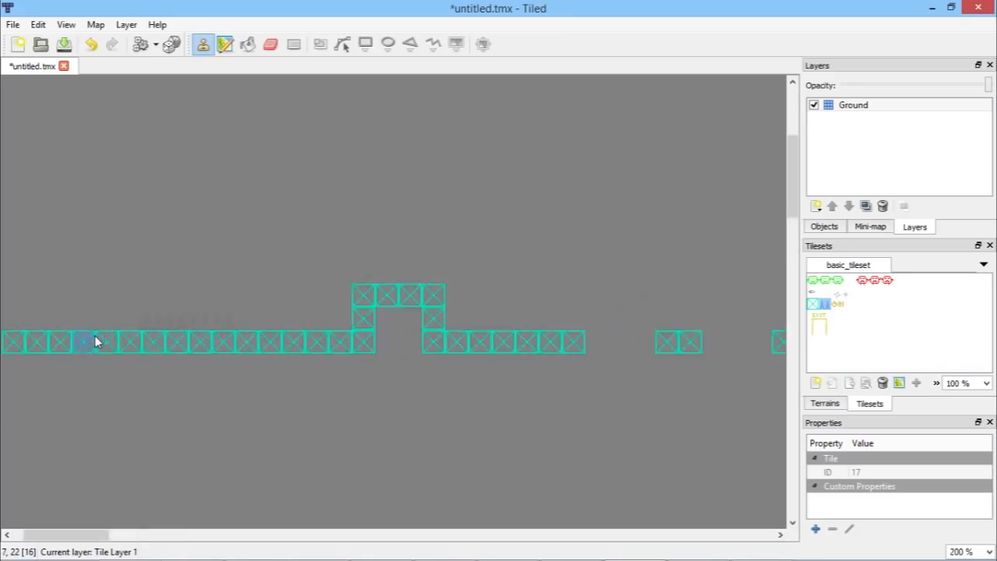
ctrl+scroll(759, 340, down, 1)
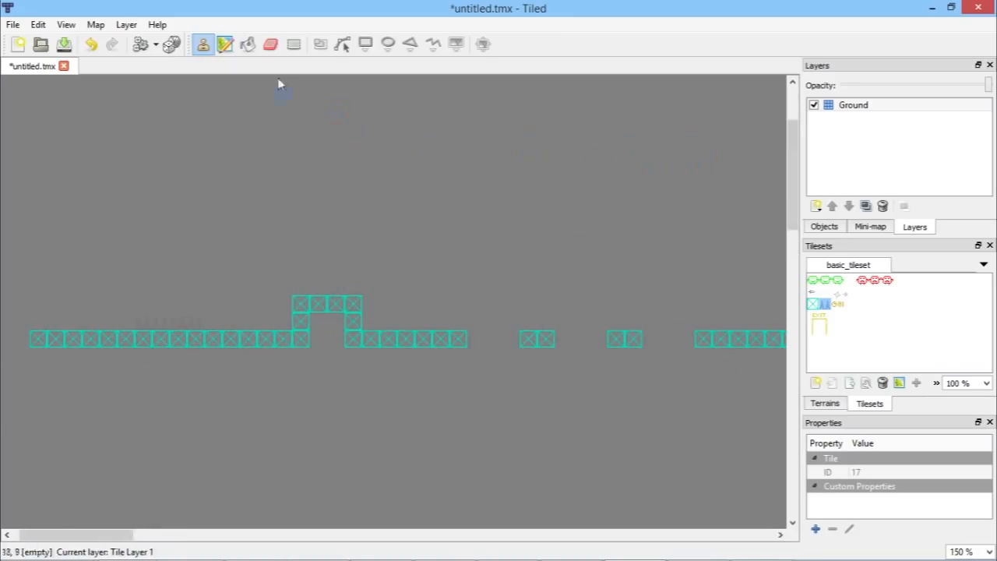
Step: Set the map's background colour to Red 32, Green 32, Blue 32 in the map properties
click(95, 24)
click(133, 136)
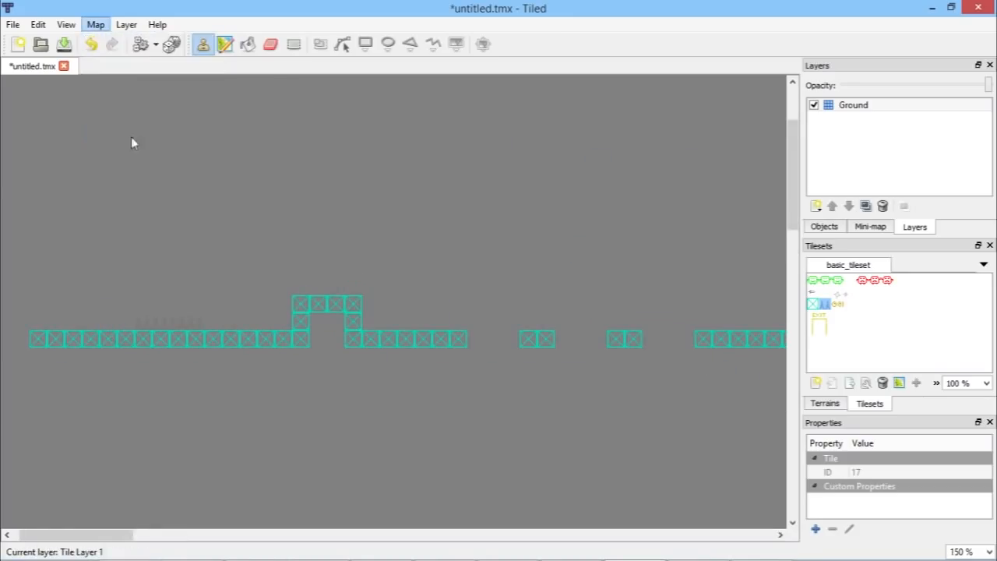
scroll(886, 483, down, 3)
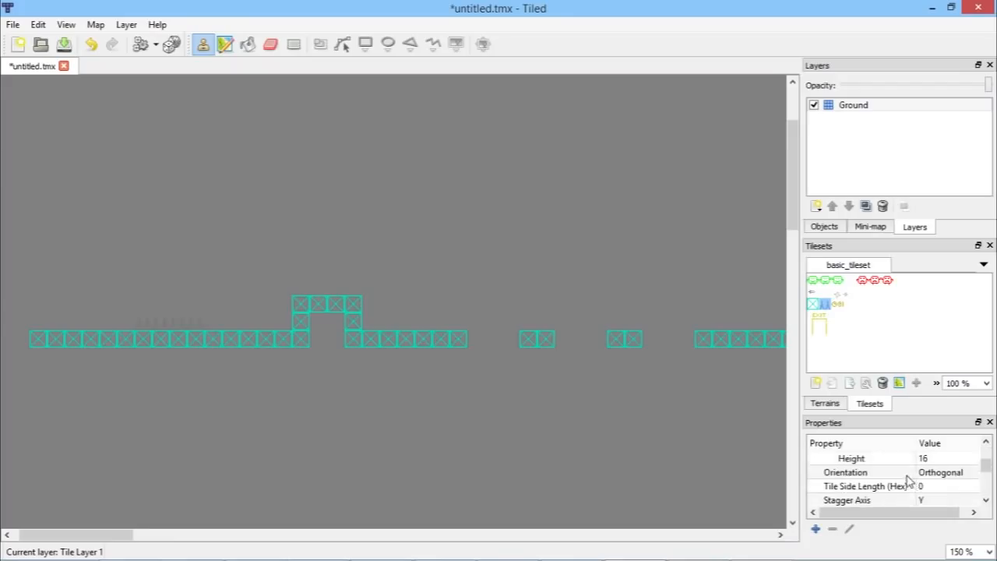
scroll(907, 480, down, 2)
scroll(938, 483, down, 2)
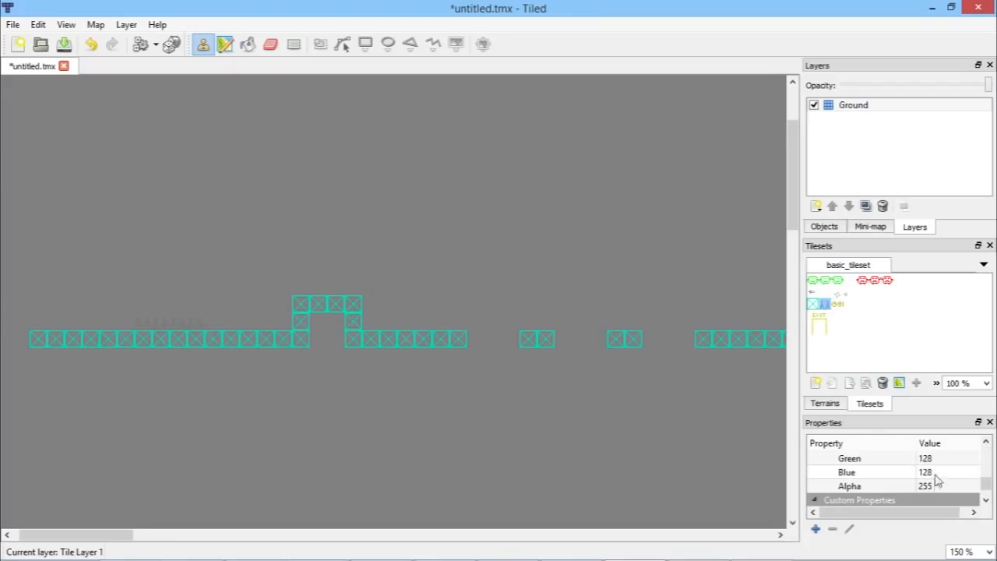
click(944, 462)
scroll(937, 484, up, 2)
click(940, 487)
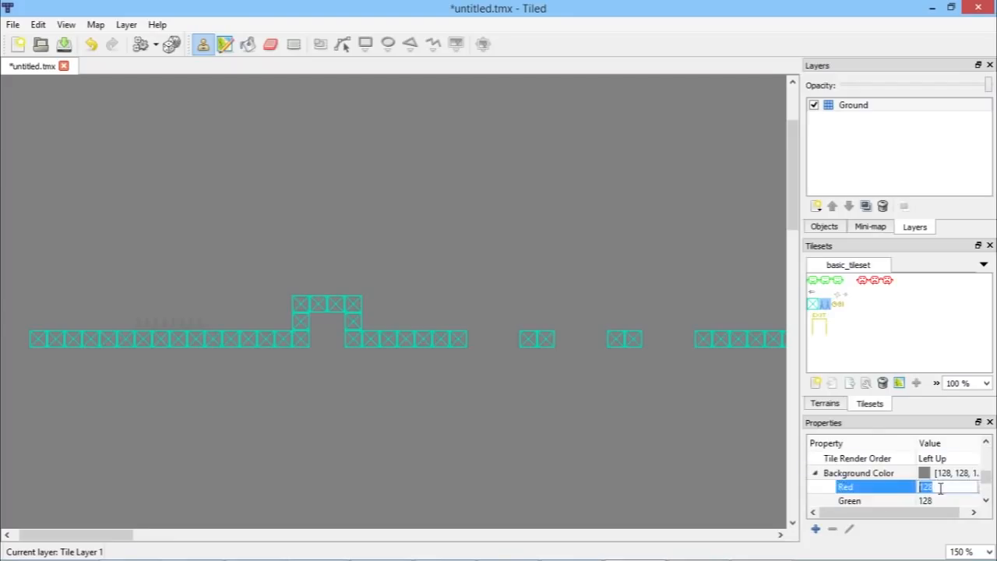
click(927, 487)
text(32)
click(929, 500)
text(32)
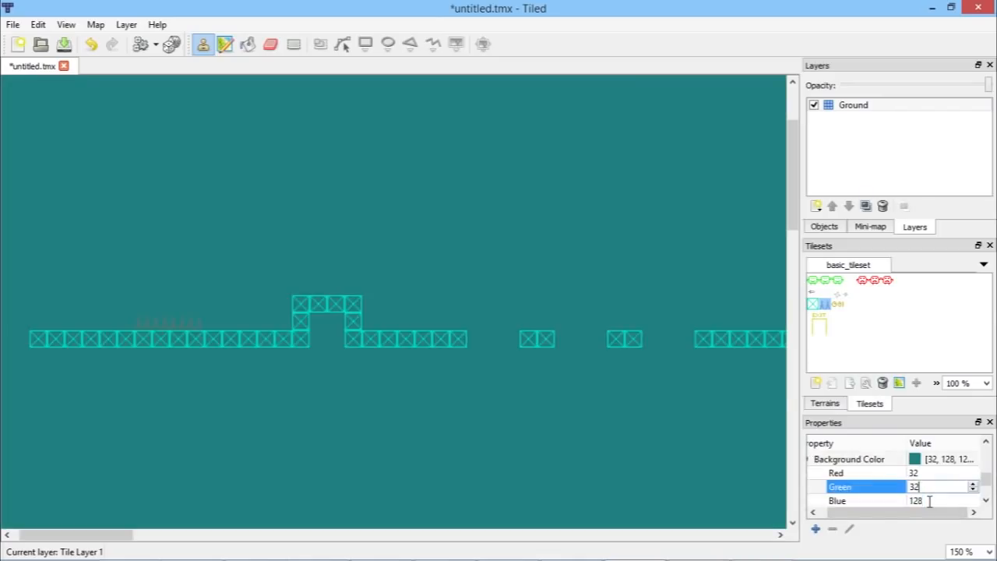
key(Tab)
text(32)
key(Return)
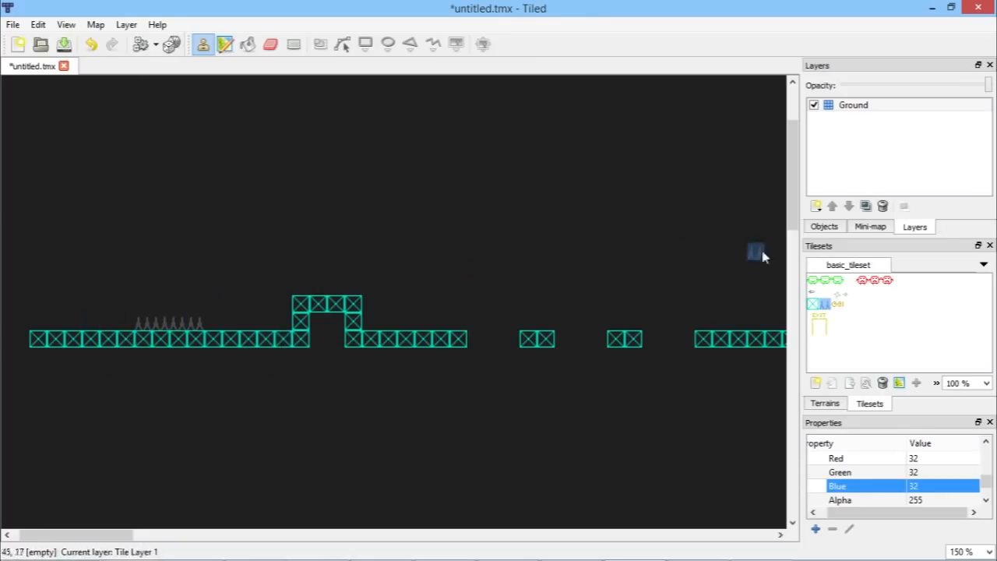
Step: Erase the row of spikes from the Ground layer with the Eraser
key(e)
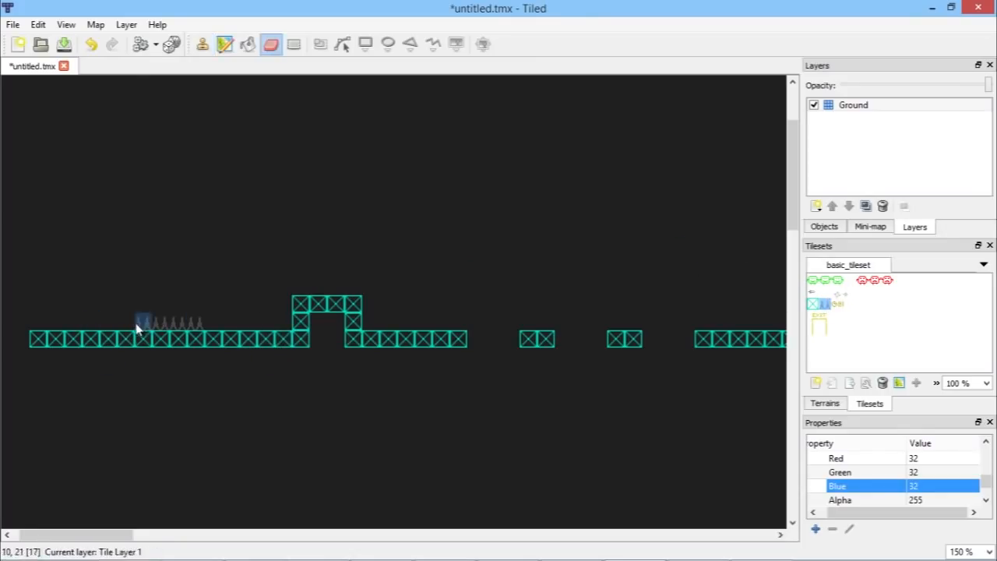
drag(141, 325, 218, 318)
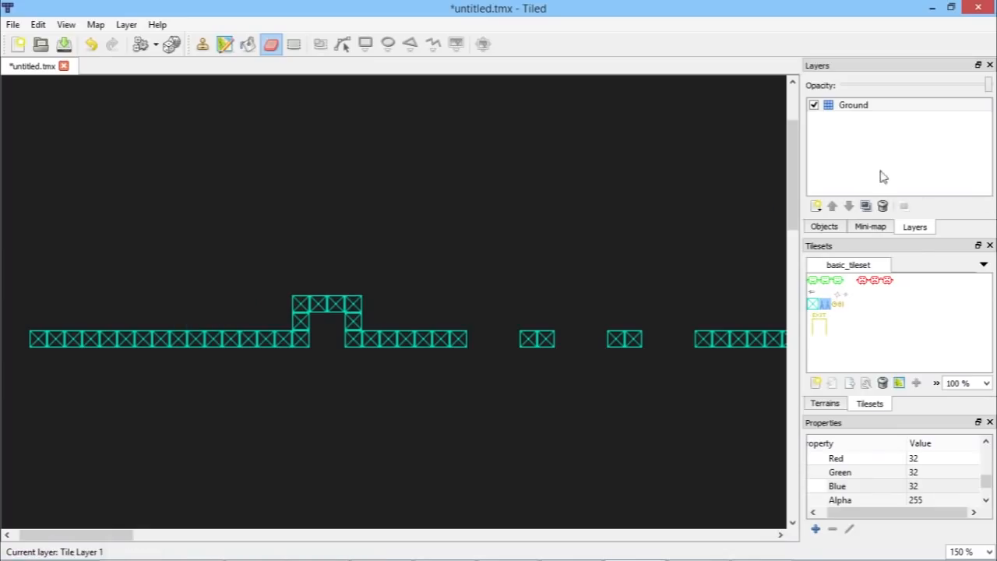
Step: Add a new tile layer named Hazards
click(815, 207)
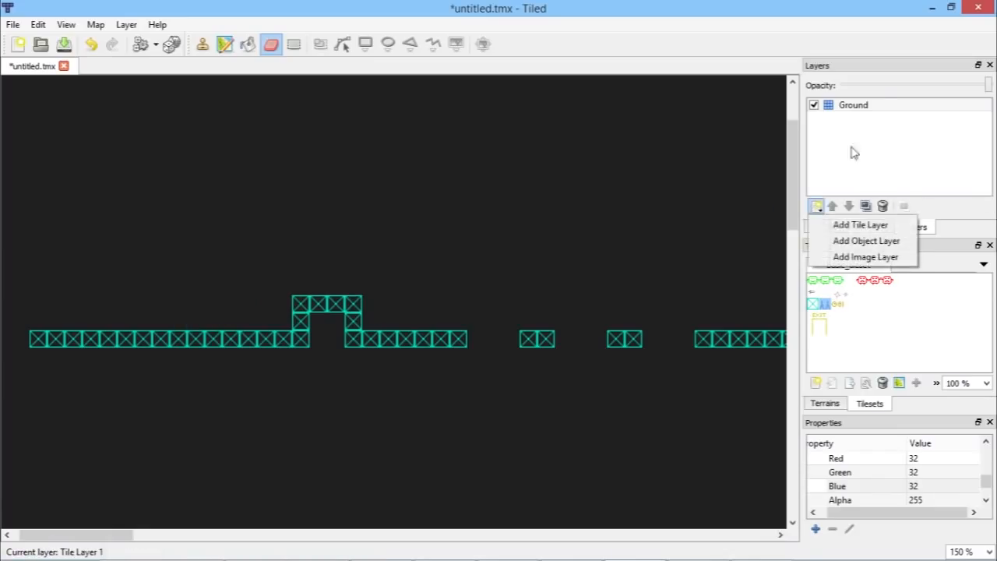
click(857, 226)
text(Ha)
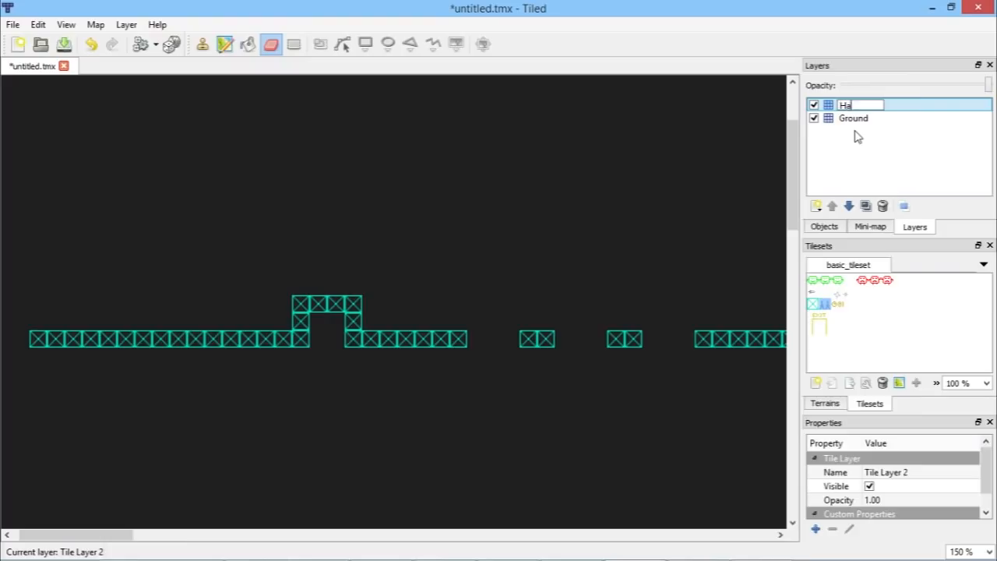
key(Return)
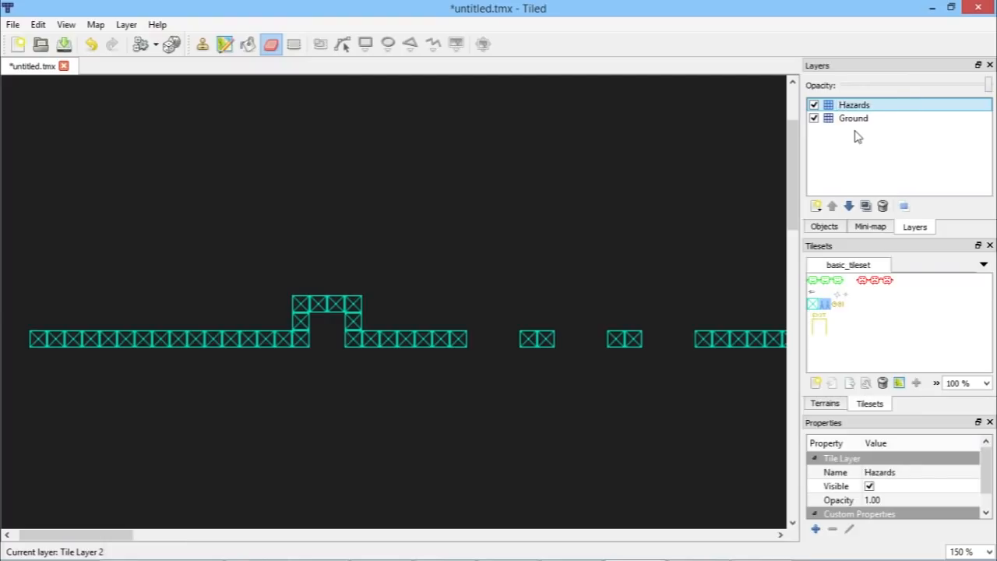
Step: Paint spike tiles on the Hazards layer along the left ground and on top of the raised platform
click(826, 306)
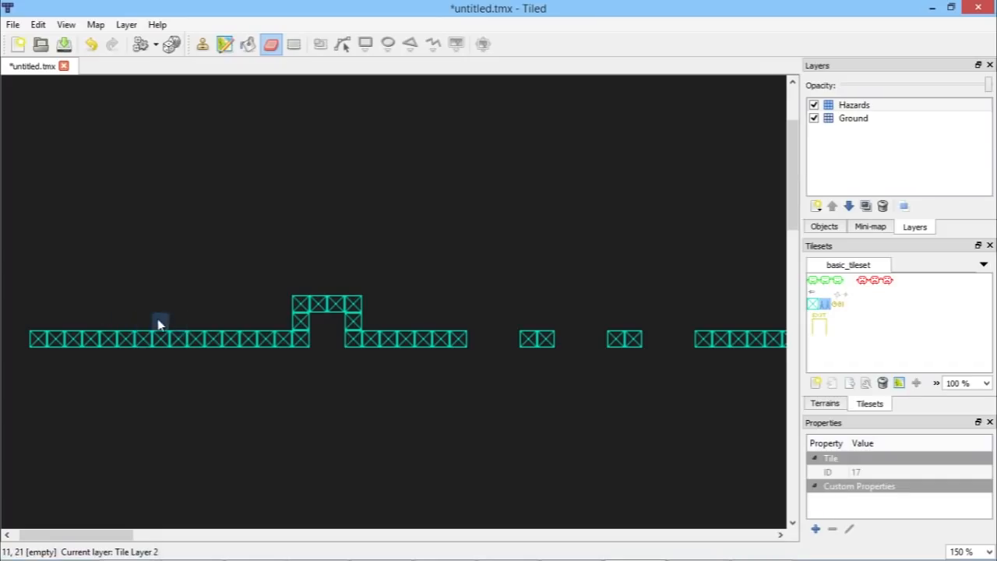
click(824, 306)
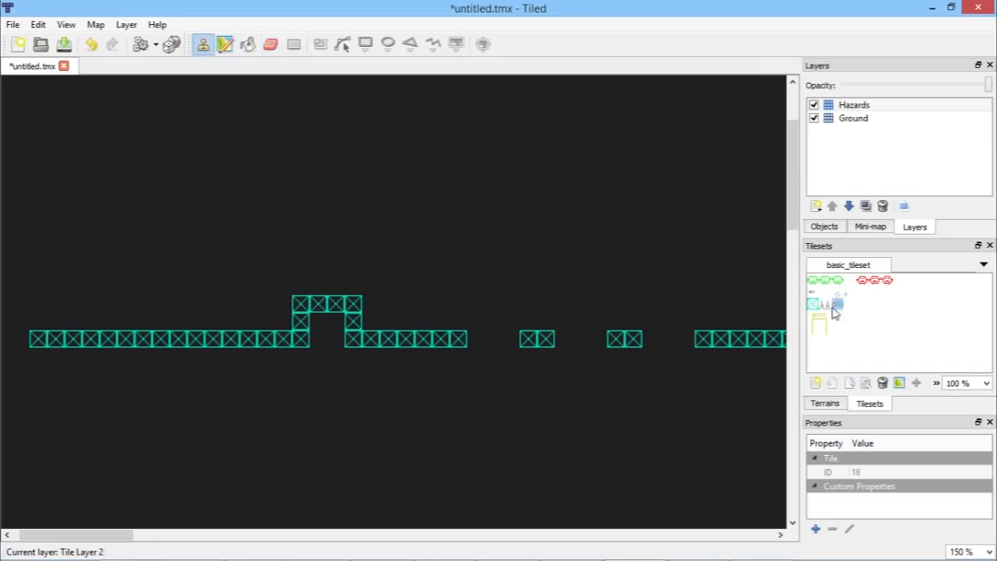
drag(144, 321, 155, 320)
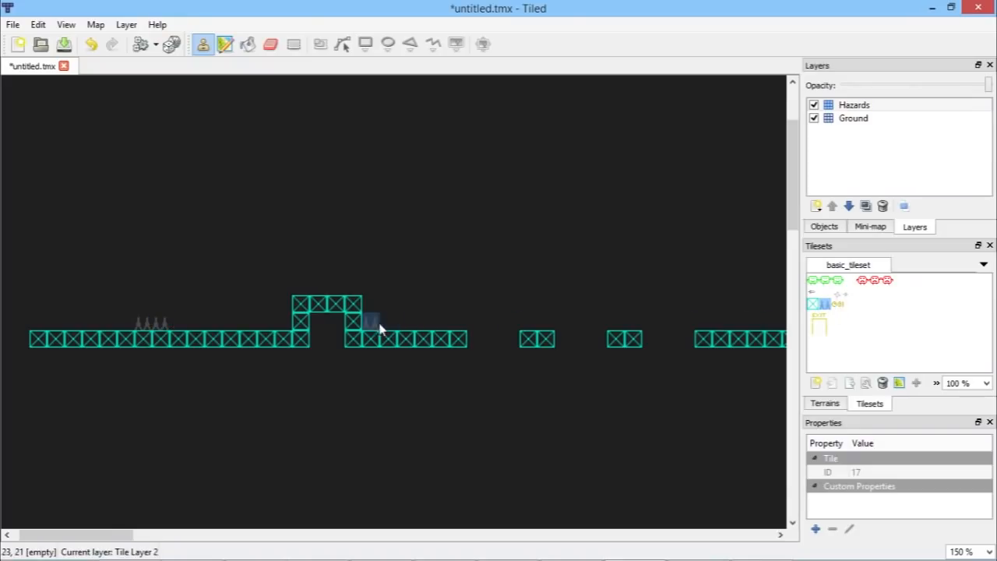
click(351, 290)
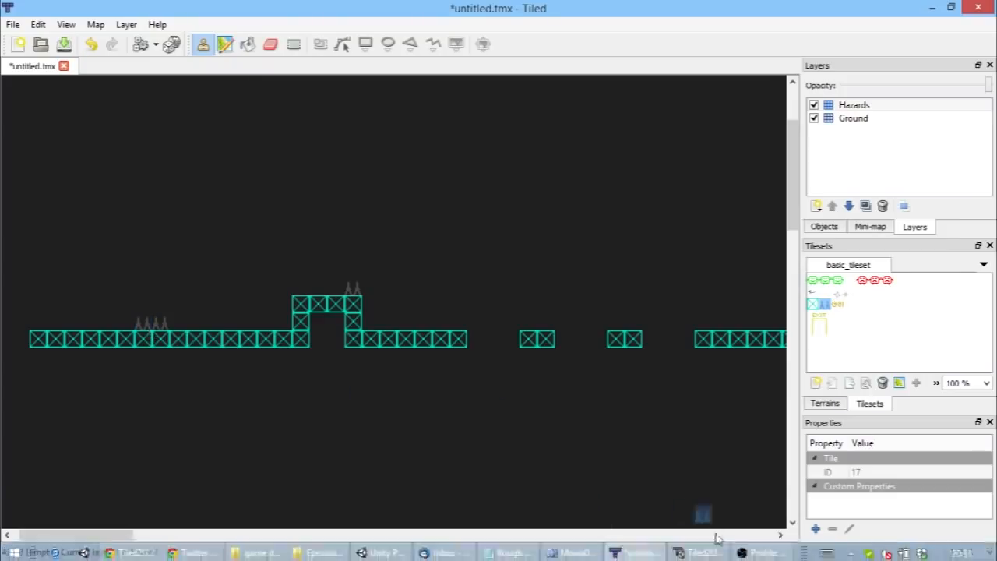
Step: Consult Tiled2Unity's list of unity properties and review the Ground layer's custom properties
click(698, 549)
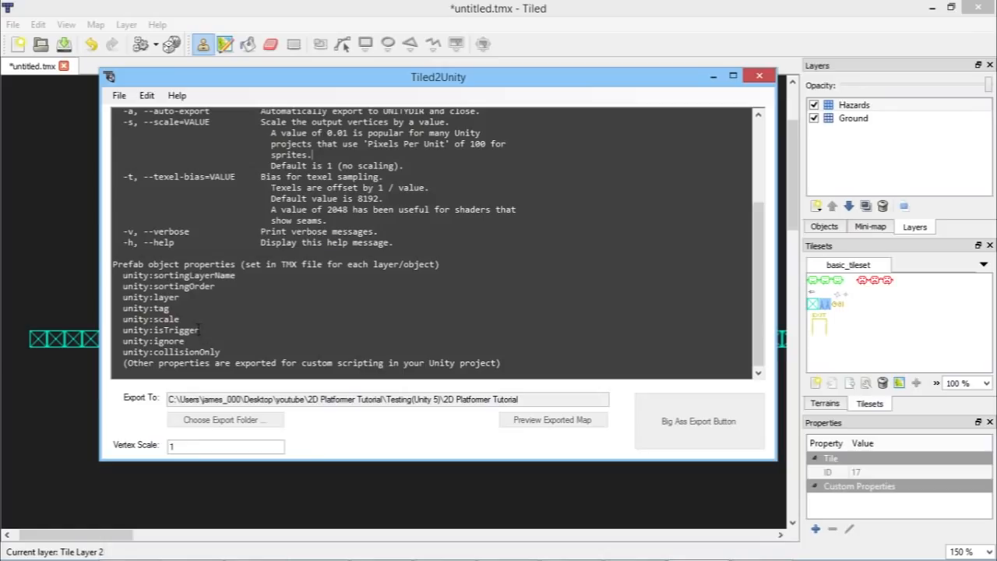
click(617, 7)
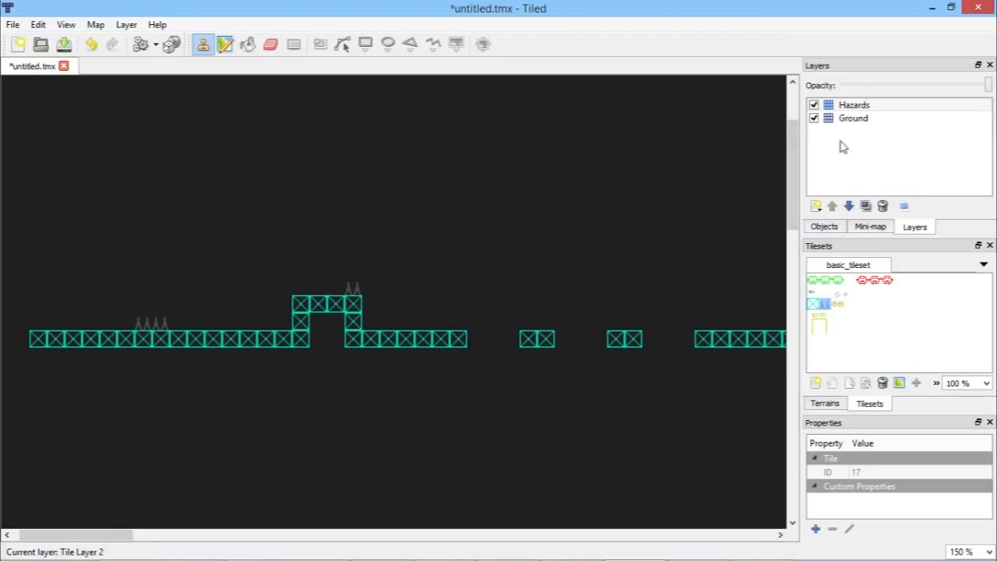
click(867, 120)
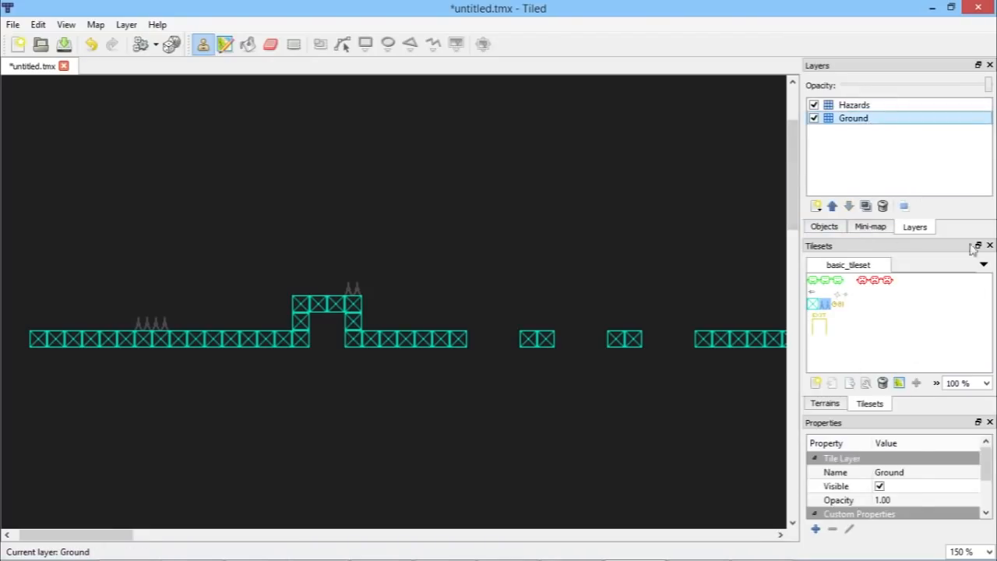
scroll(916, 519, down, 1)
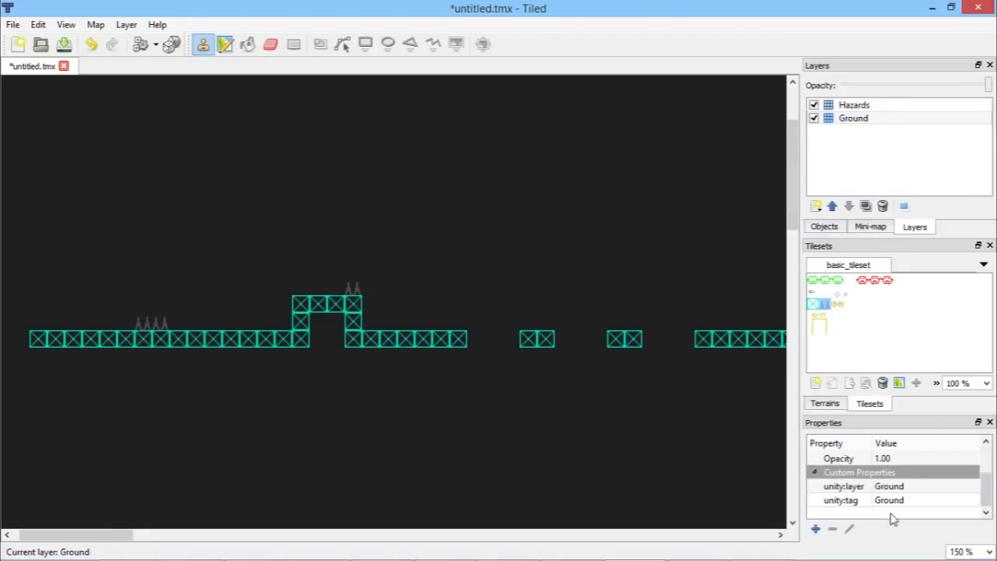
Step: Add a custom property unity:isTrigger with value true to the Hazards layer
click(885, 108)
scroll(912, 454, down, 1)
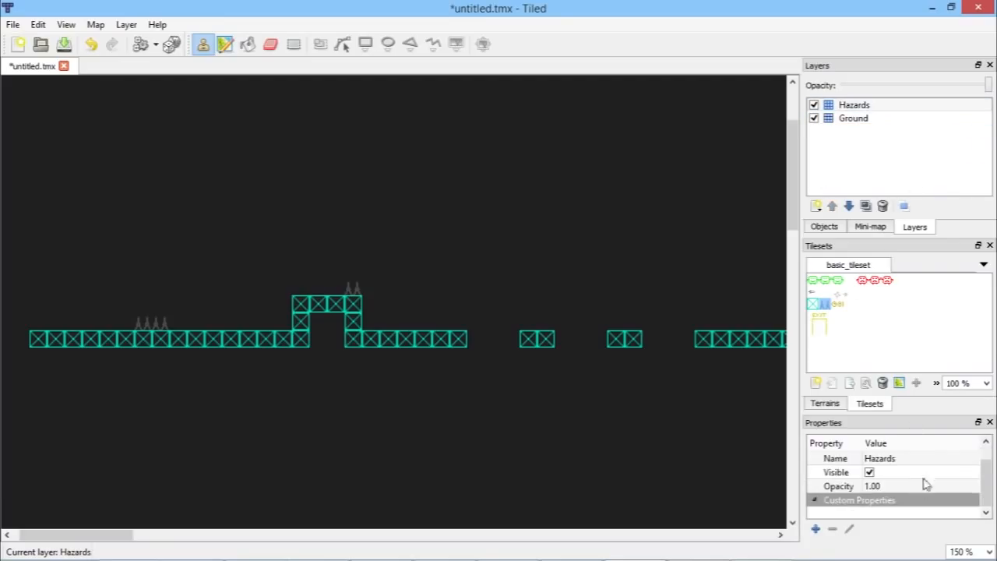
click(816, 528)
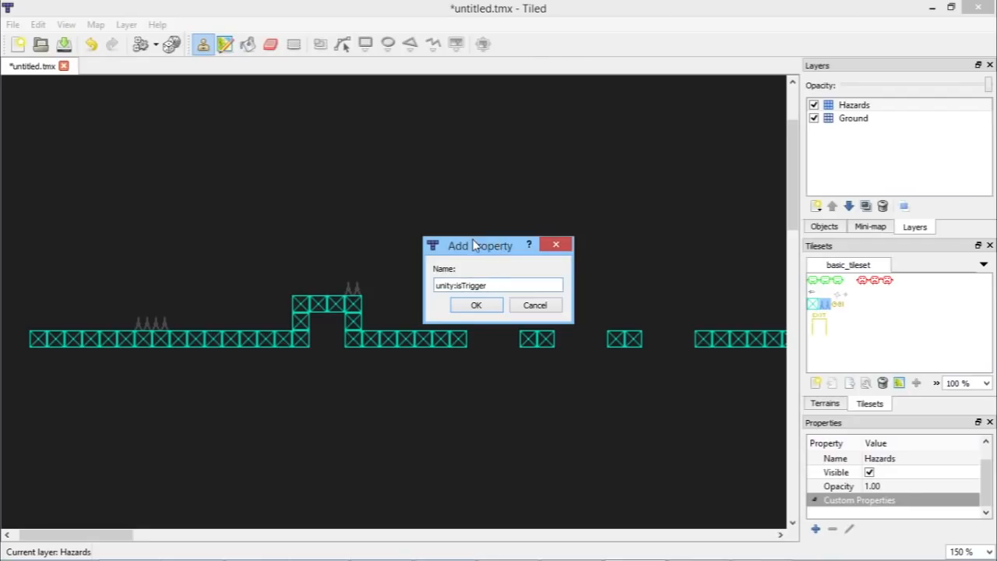
key(Return)
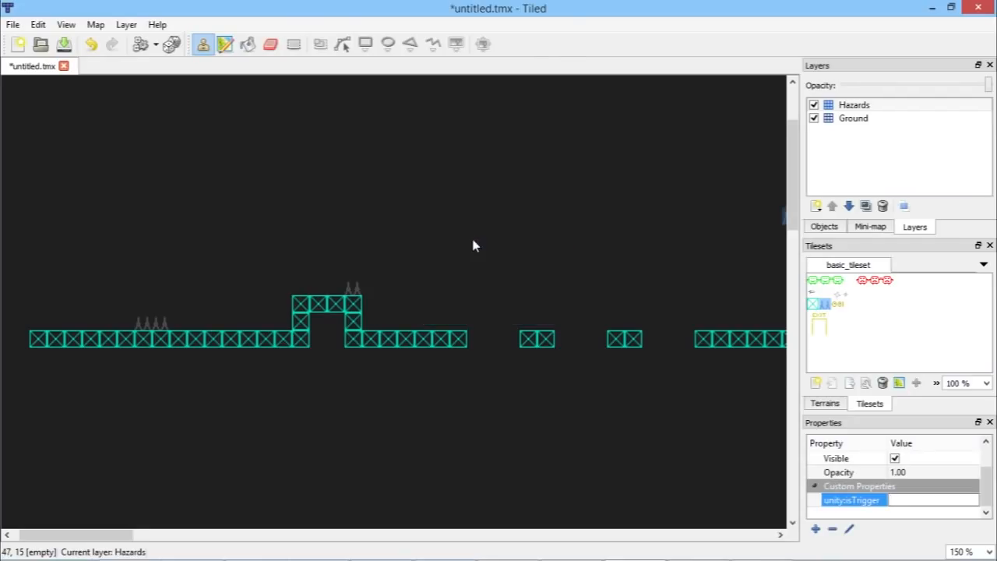
key(Return)
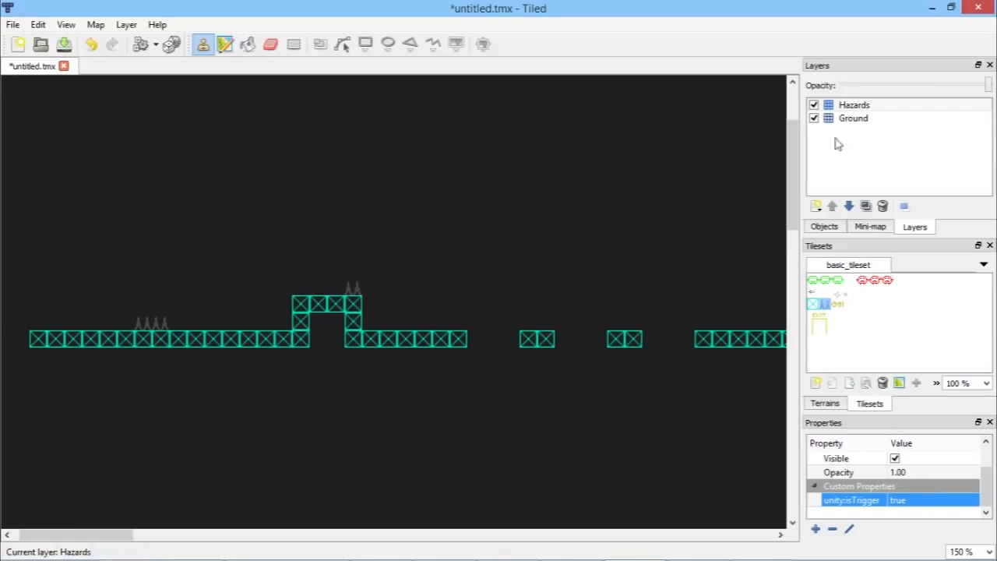
click(157, 329)
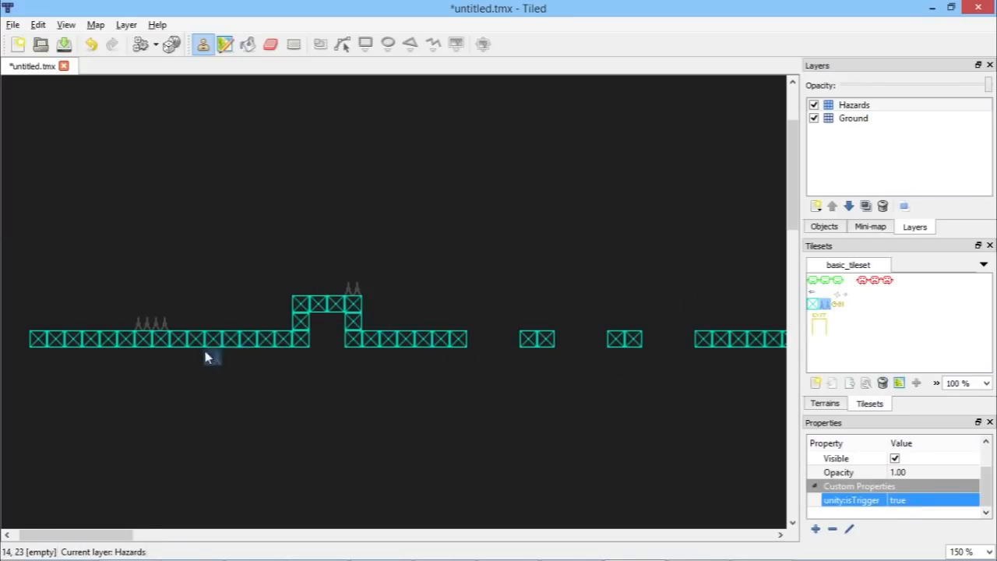
shift+scroll(208, 355, right, 5)
ctrl+scroll(392, 336, down, 1)
ctrl+scroll(391, 320, down, 1)
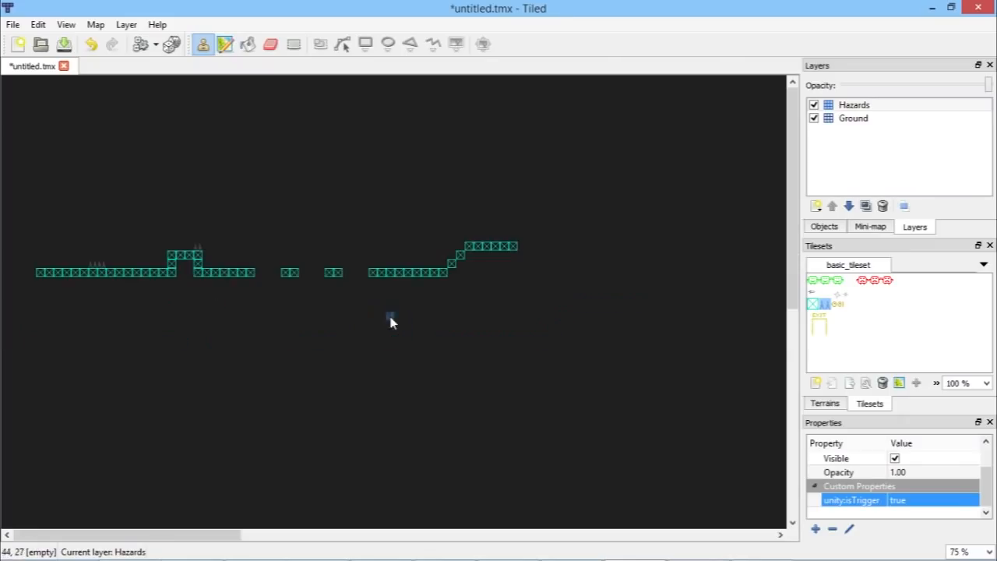
ctrl+scroll(47, 240, up, 1)
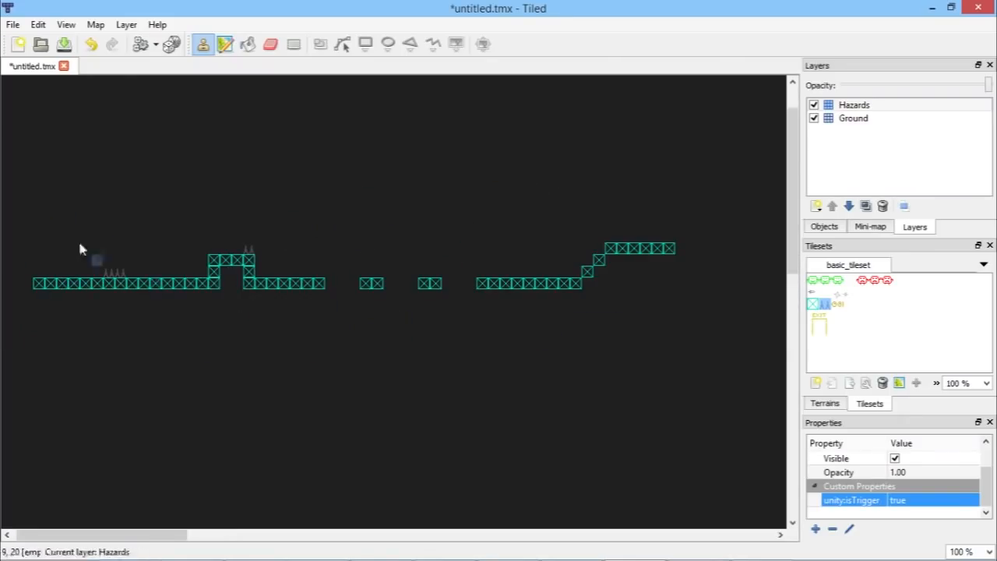
Step: Save the map as level3 in the 2D Platformer Tutorial project's Assets/Levels folder
click(14, 26)
click(14, 25)
click(14, 25)
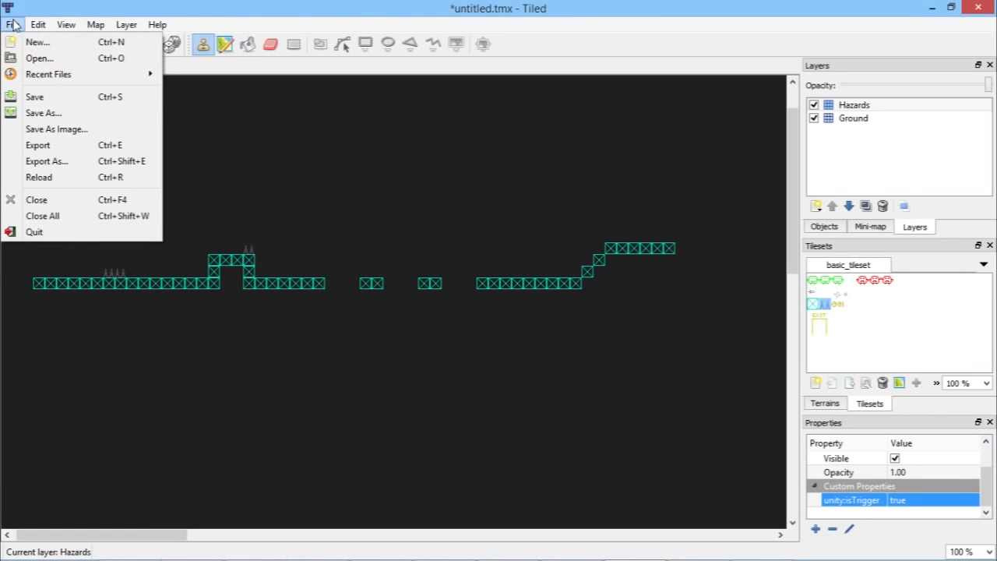
click(62, 97)
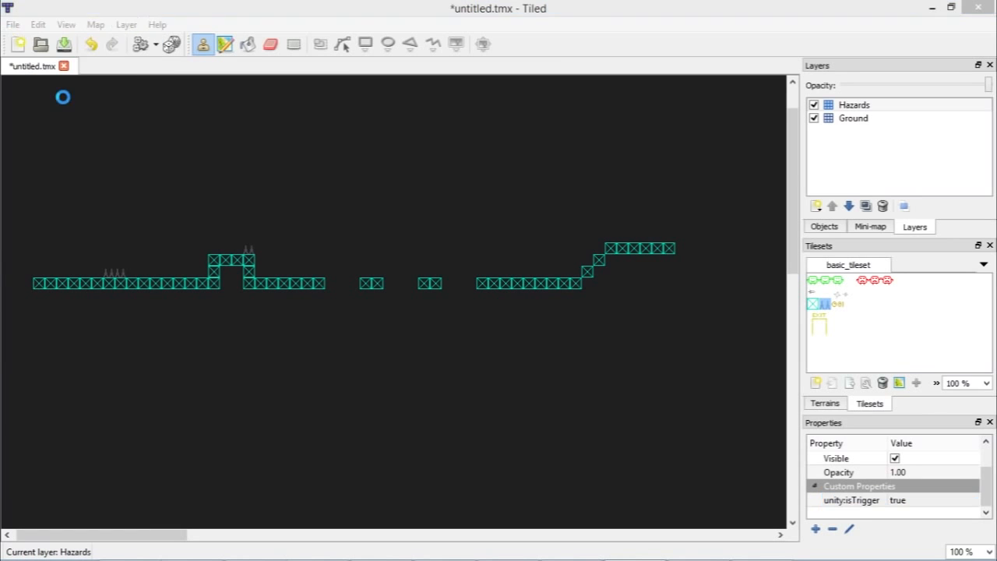
scroll(98, 154, up, 6)
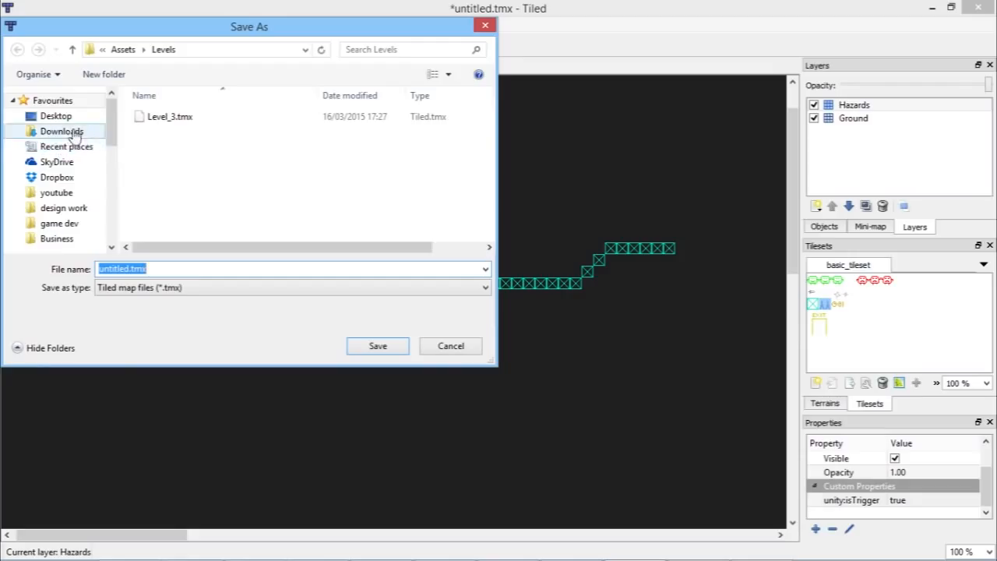
click(81, 198)
double_click(257, 128)
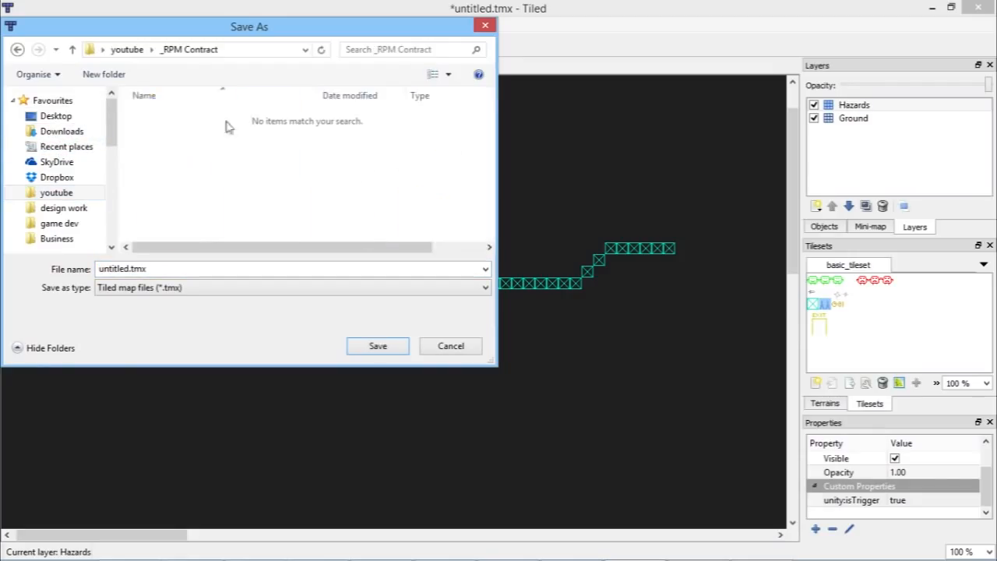
click(127, 49)
double_click(357, 136)
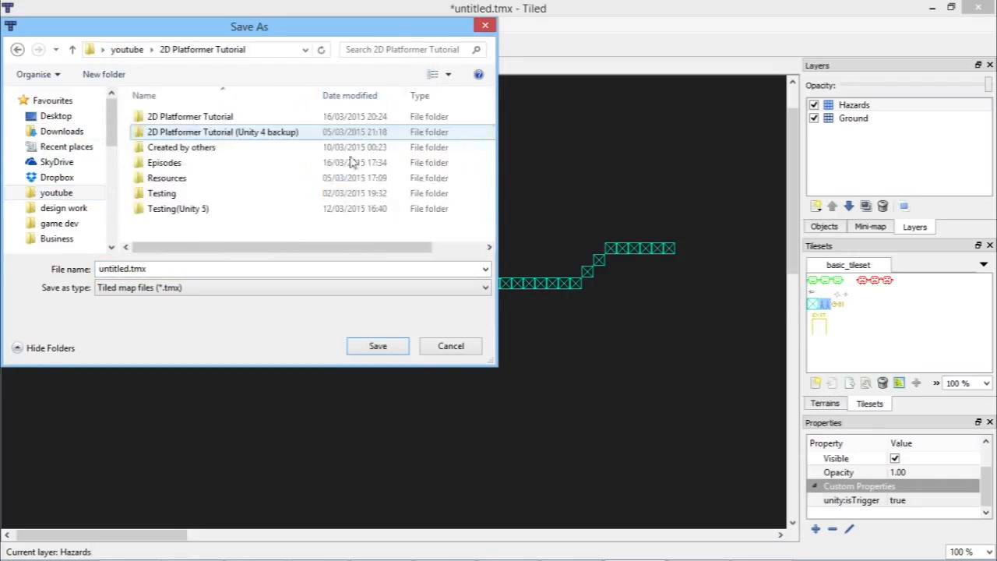
double_click(166, 116)
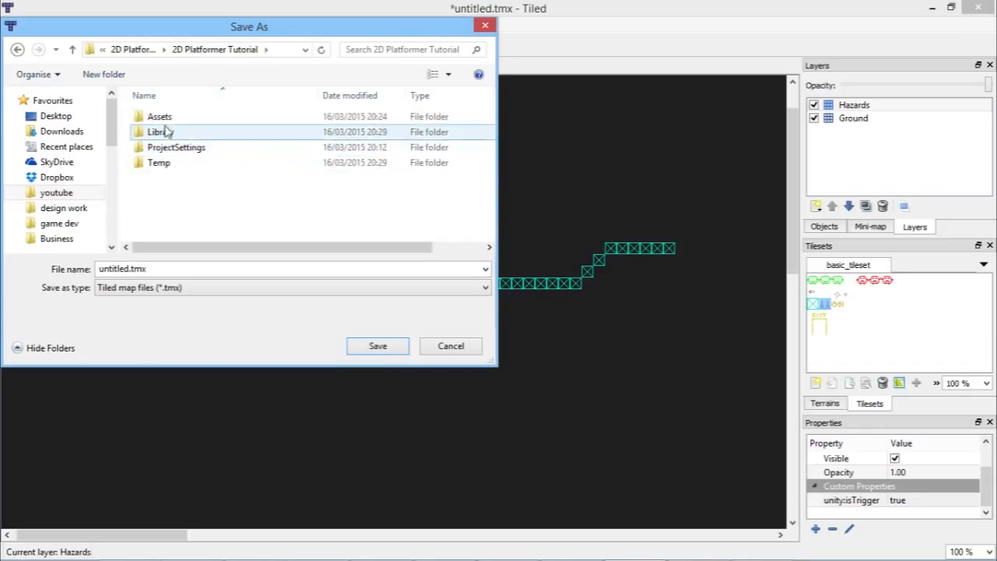
click(163, 119)
double_click(164, 121)
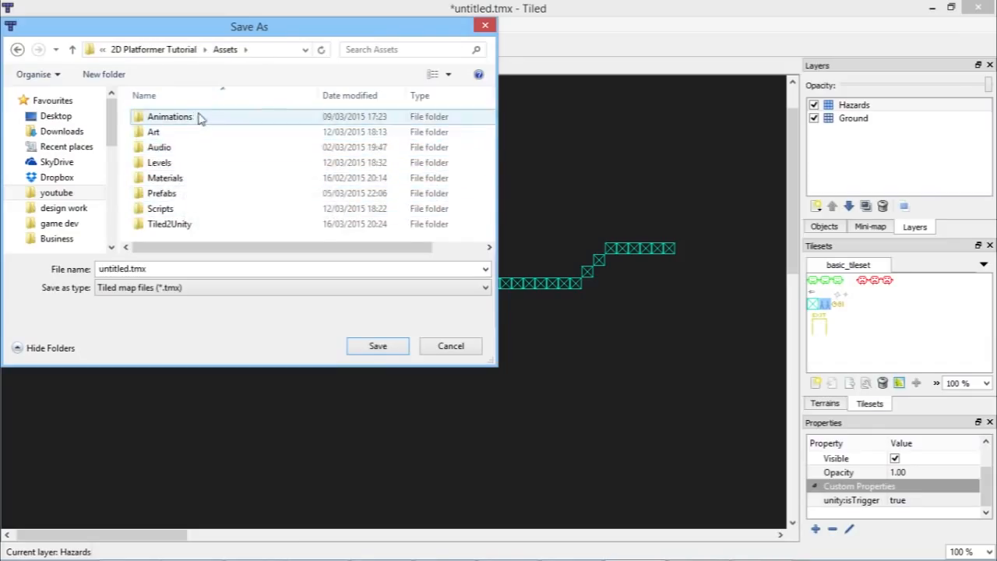
click(174, 165)
double_click(176, 168)
click(186, 269)
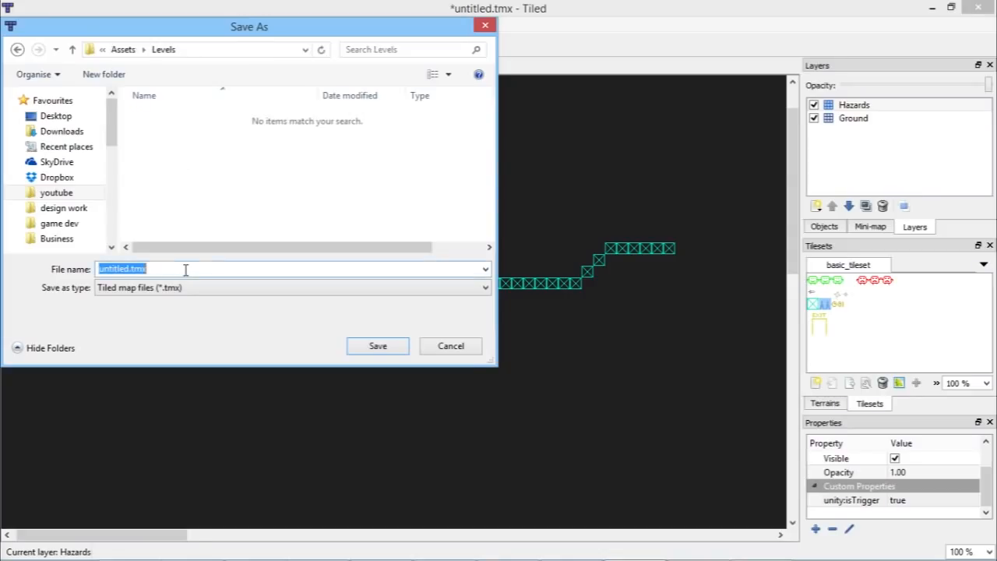
text(level3)
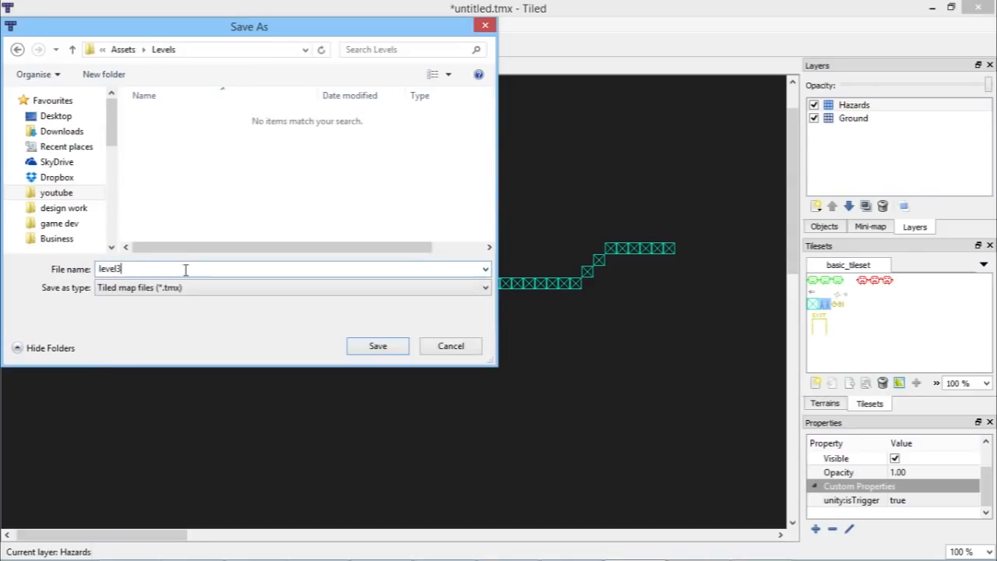
key(Return)
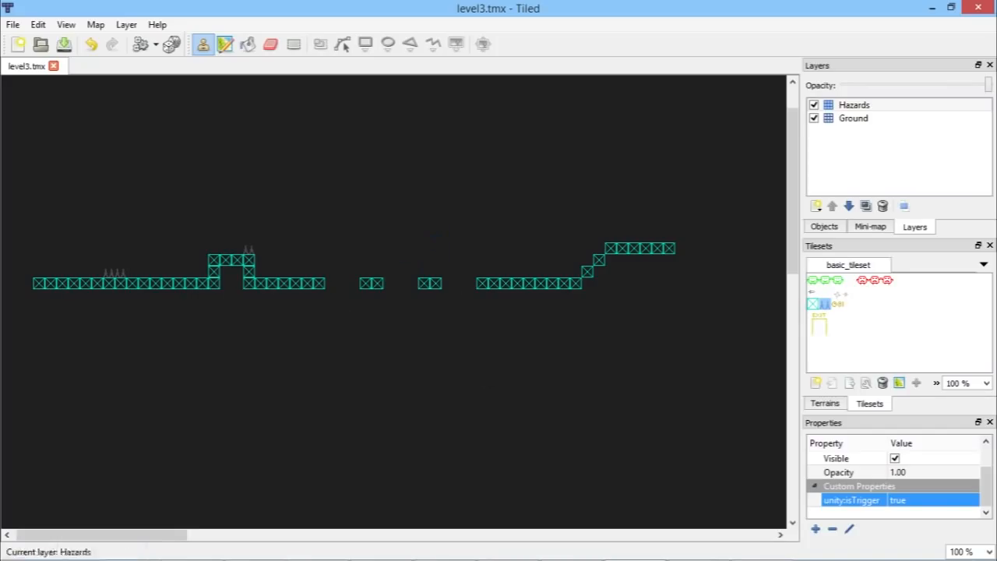
Step: Switch to Tiled2Unity and open level3.tmx from the project's Assets/Levels folder
click(687, 550)
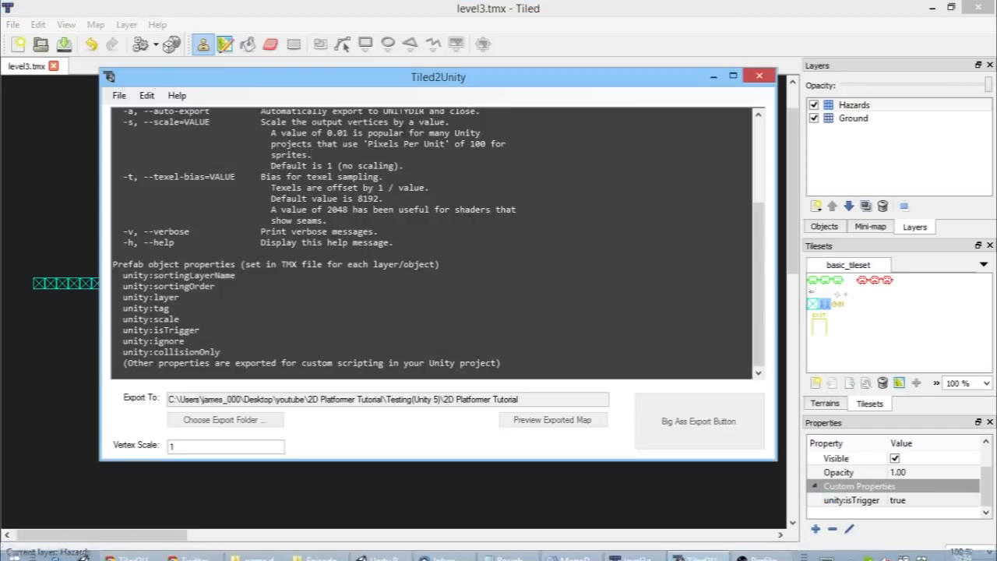
click(119, 95)
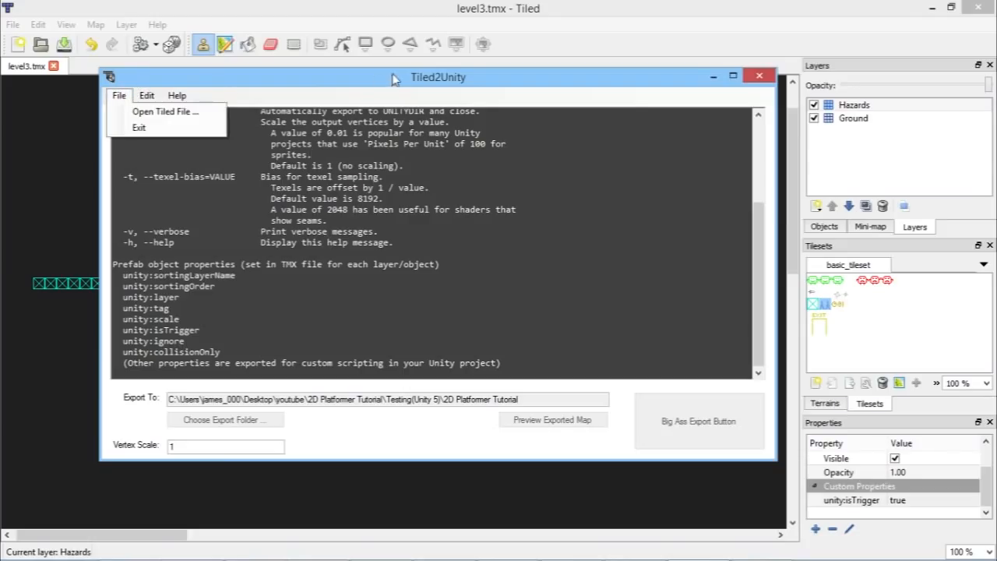
click(159, 115)
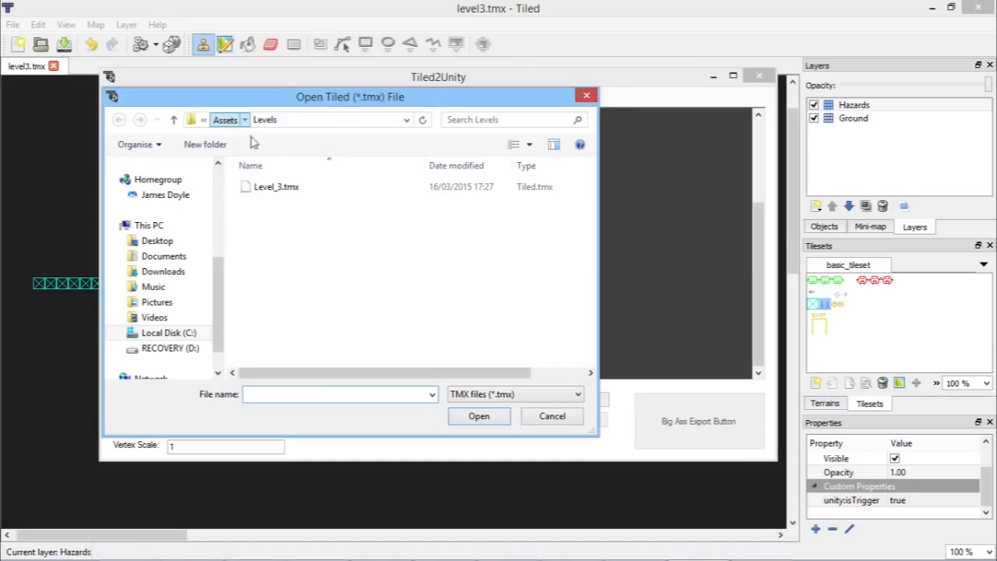
click(227, 120)
click(242, 119)
click(237, 121)
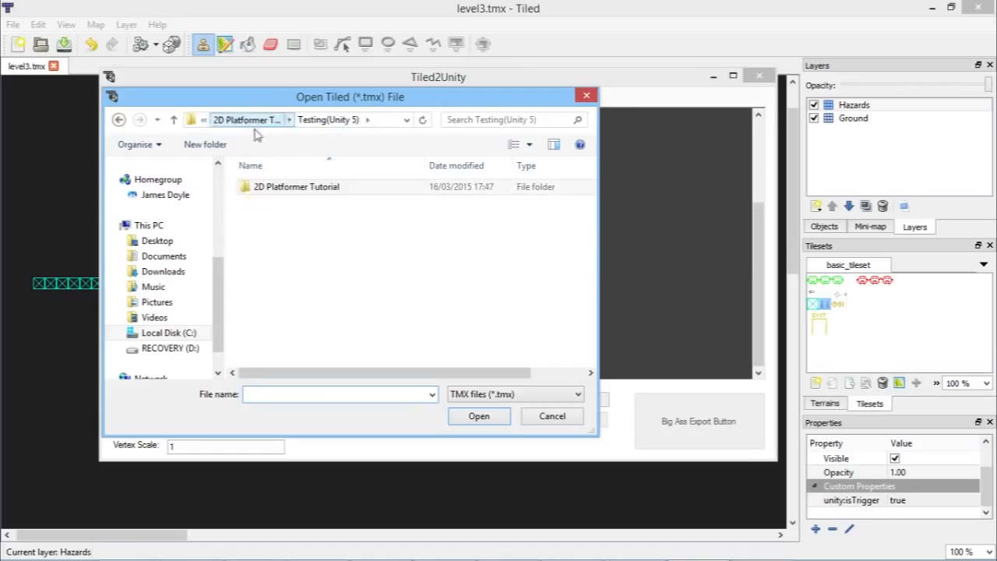
click(251, 121)
double_click(341, 188)
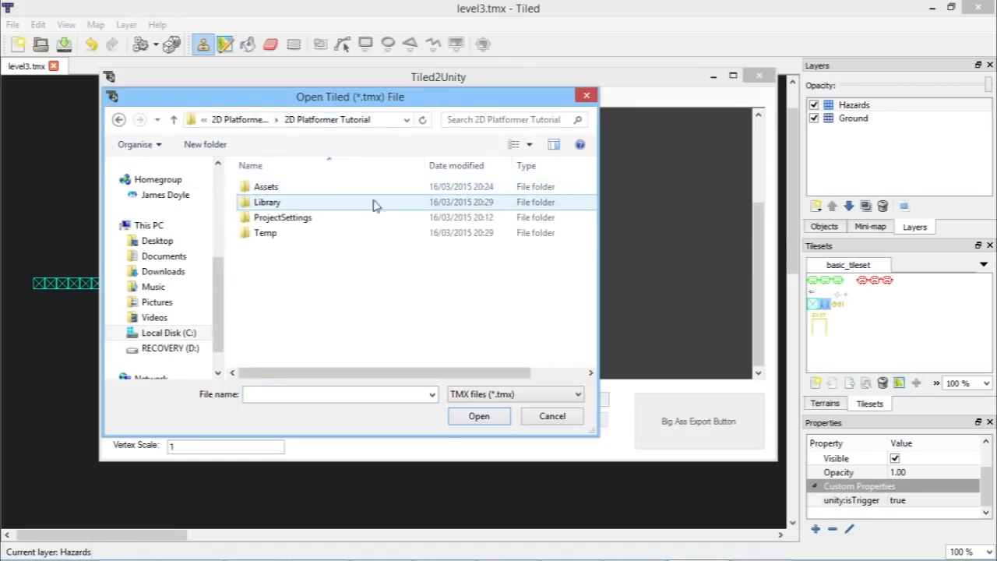
double_click(296, 189)
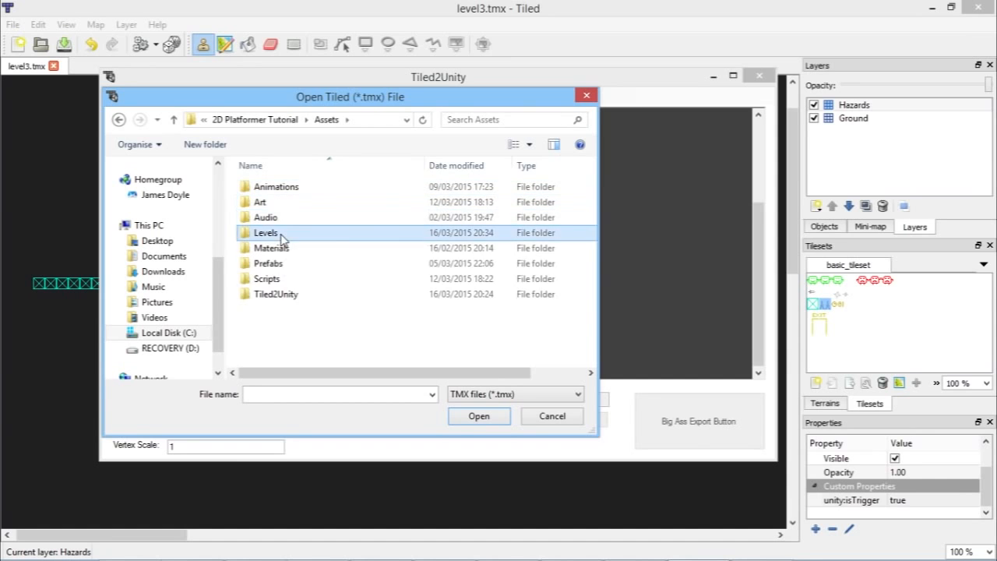
double_click(269, 232)
double_click(265, 188)
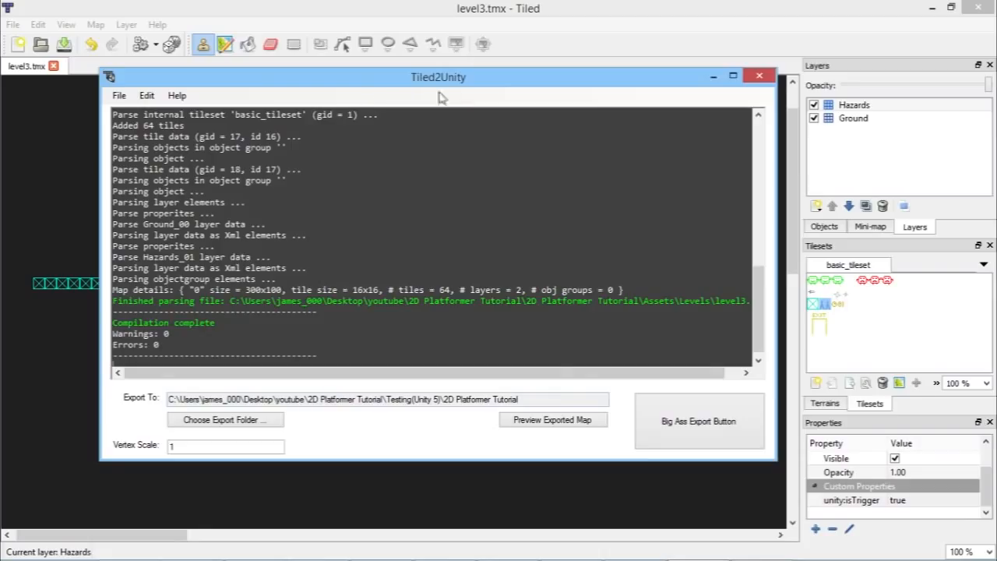
Step: Set Tiled2Unity's export folder to the 2D Platformer Tutorial Unity project folder
drag(547, 397, 144, 395)
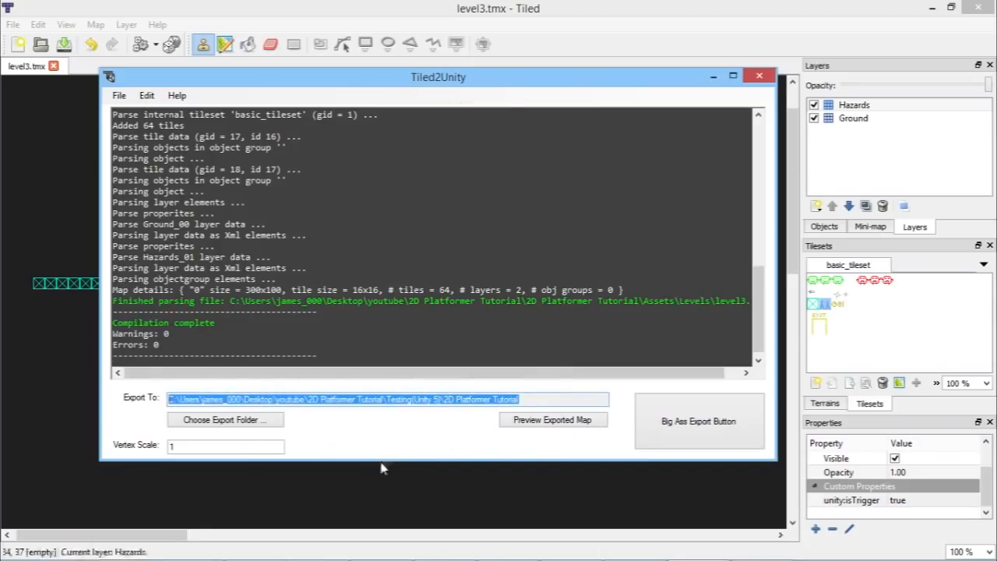
click(465, 197)
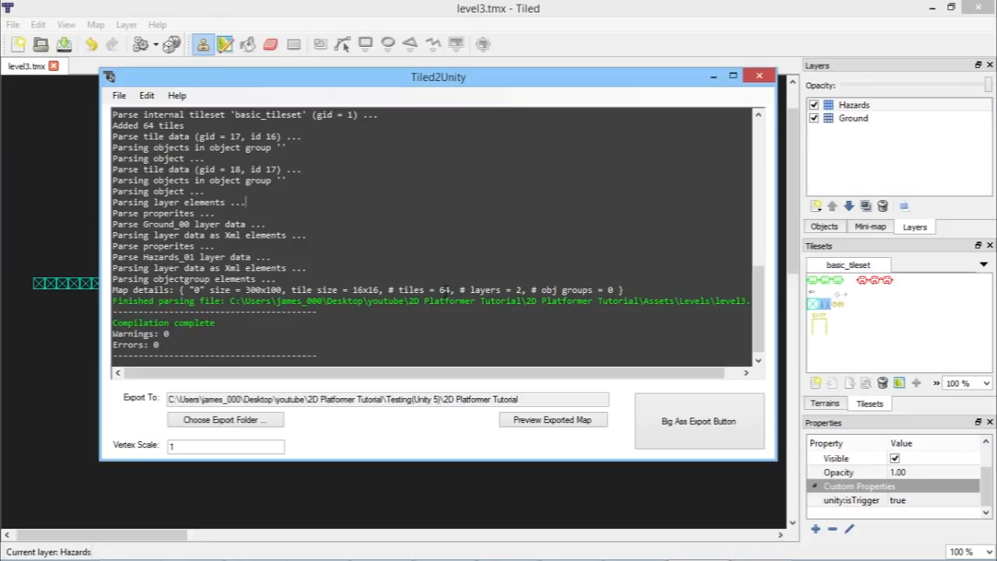
click(263, 421)
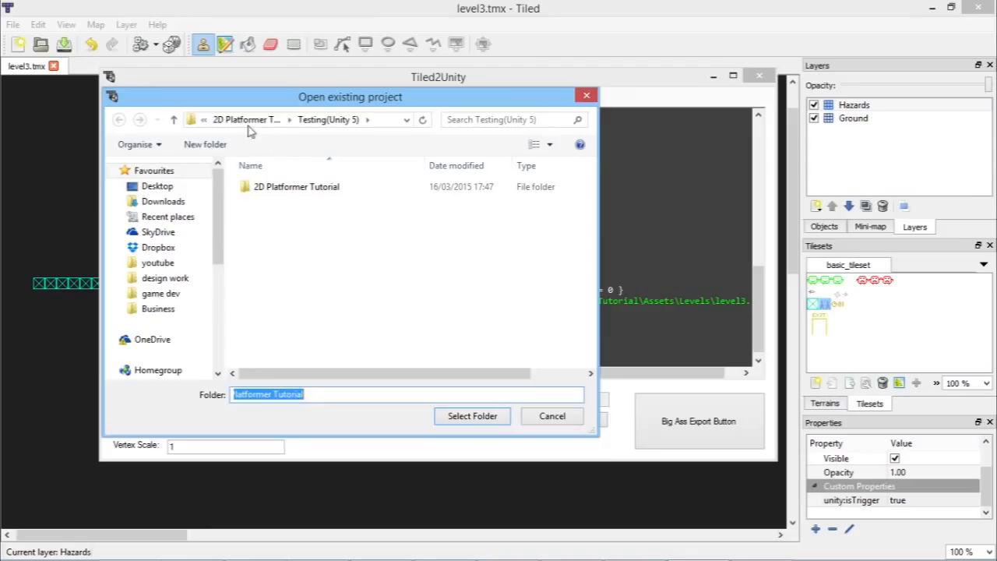
click(246, 122)
double_click(287, 189)
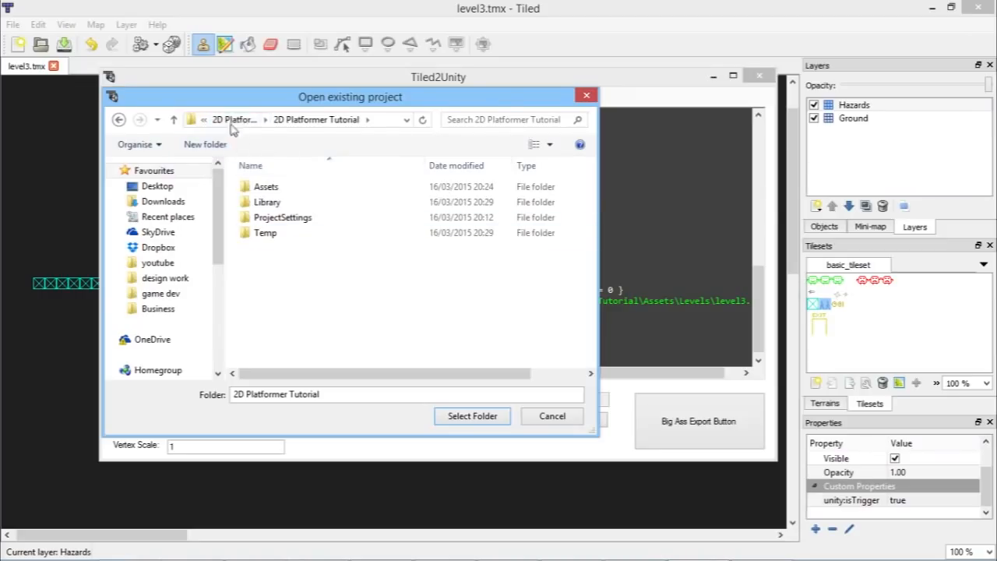
click(285, 192)
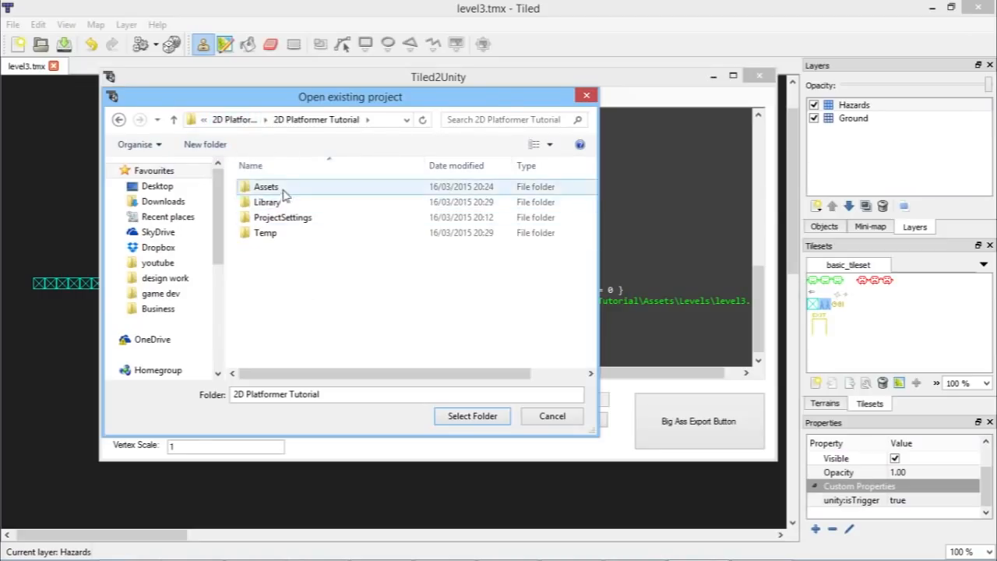
double_click(284, 191)
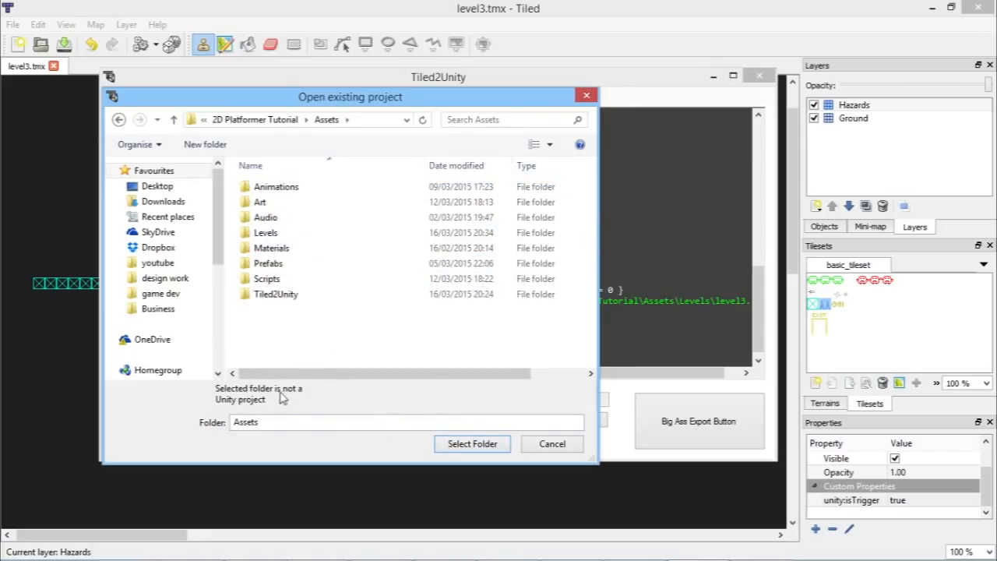
click(268, 121)
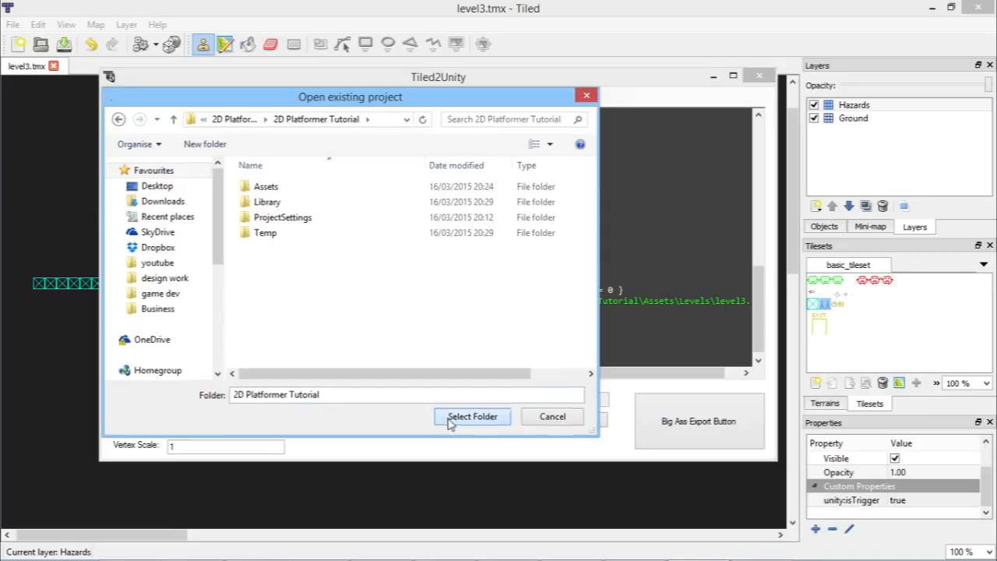
click(472, 415)
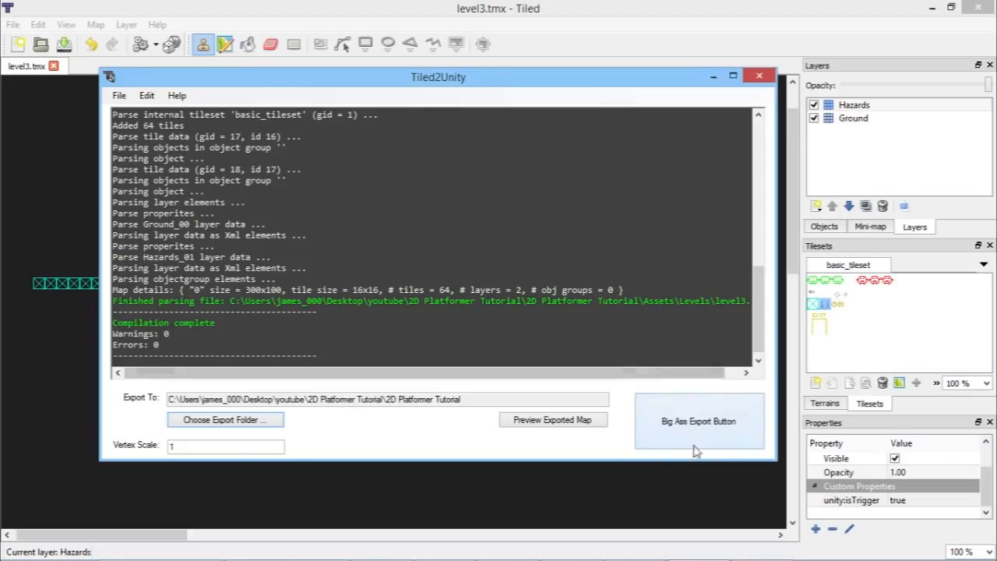
Step: Export the level to the Unity project and switch to Unity
click(676, 426)
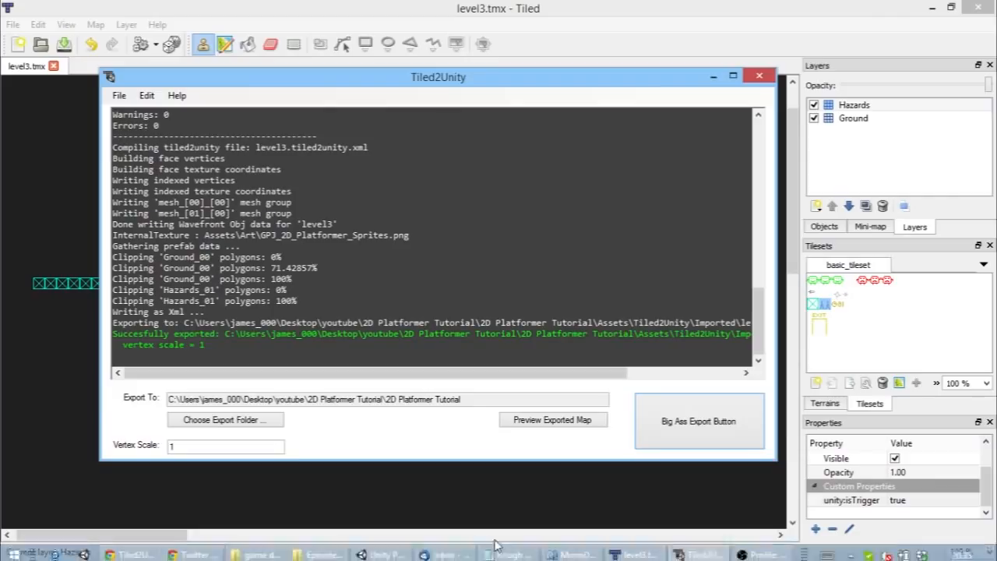
click(440, 553)
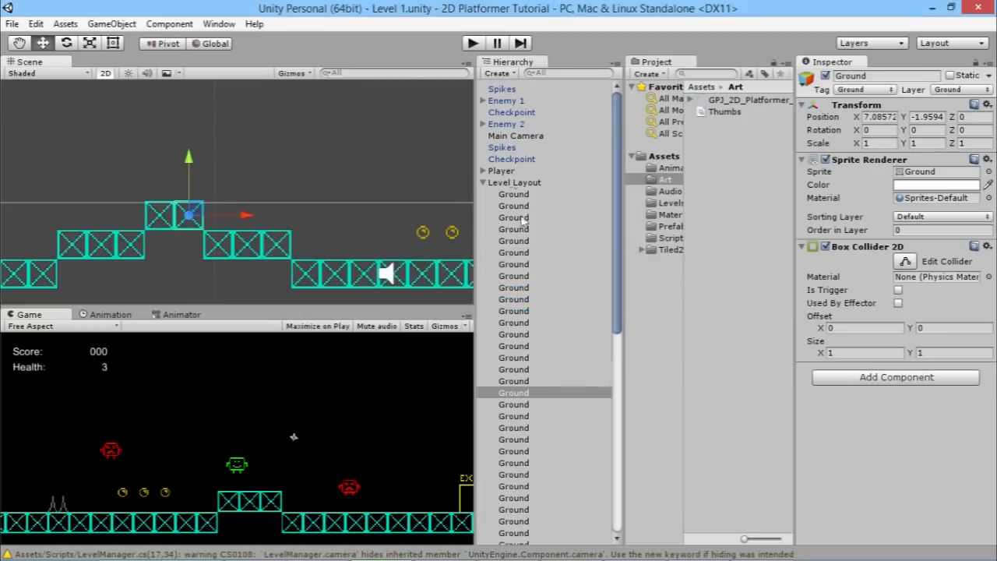
Step: Add the exported level3 prefab from the Tiled2Unity Prefabs folder into the scene
click(483, 183)
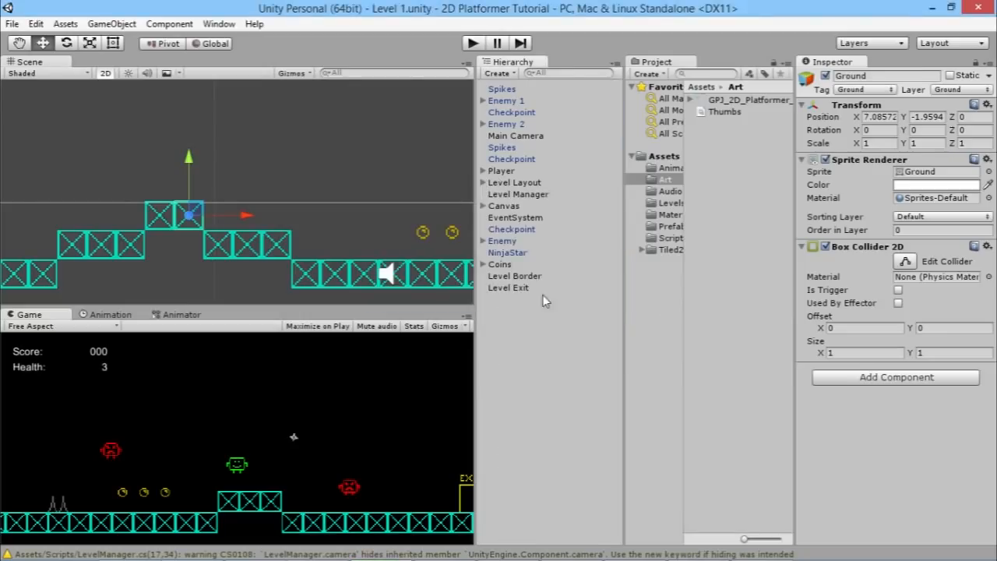
click(669, 250)
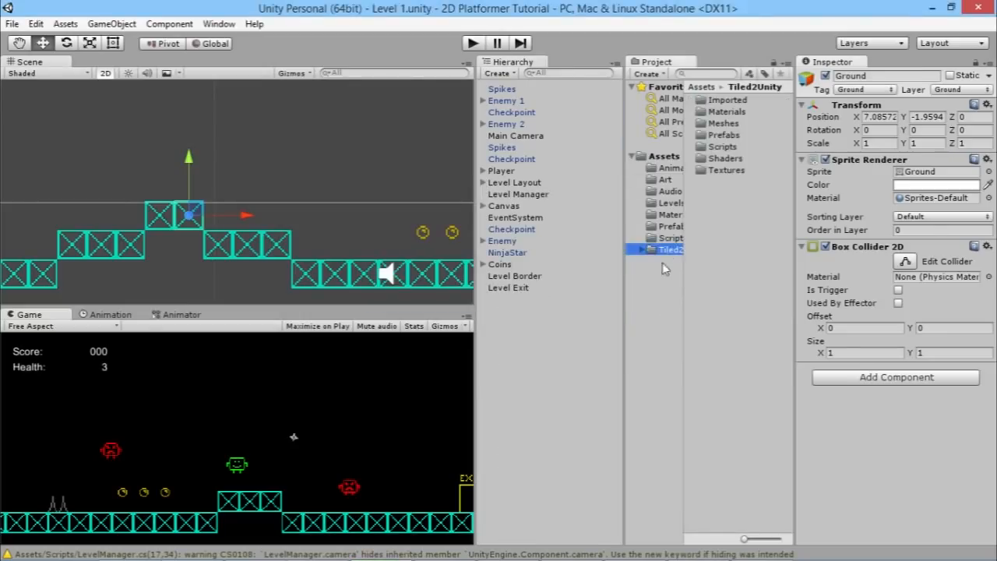
double_click(722, 136)
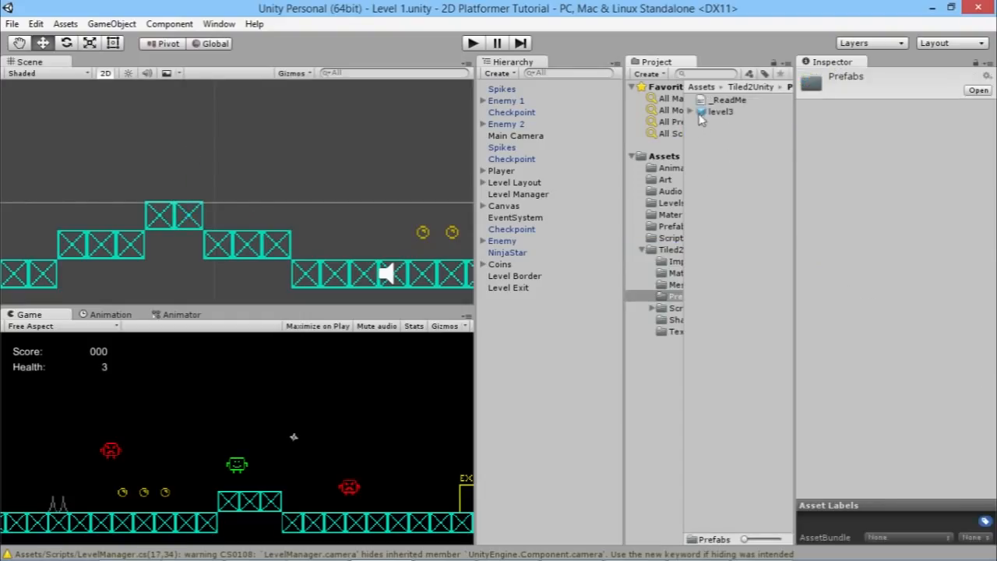
scroll(198, 222, down, 6)
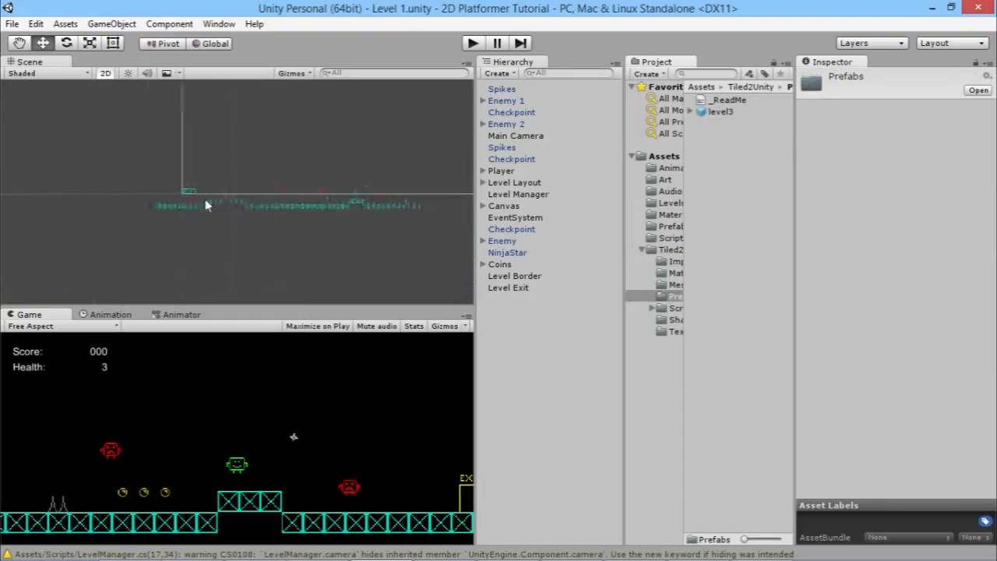
click(728, 112)
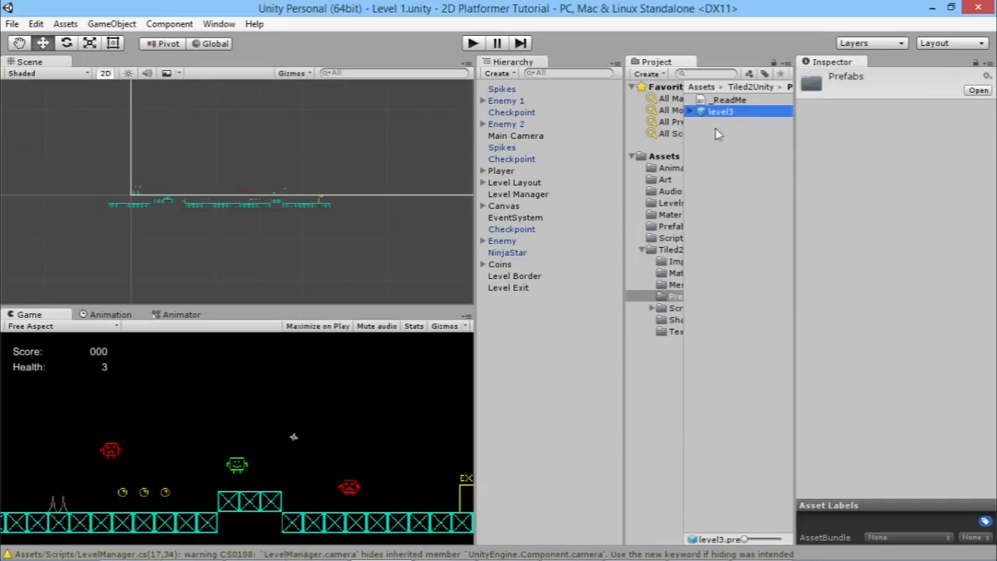
drag(734, 109, 103, 129)
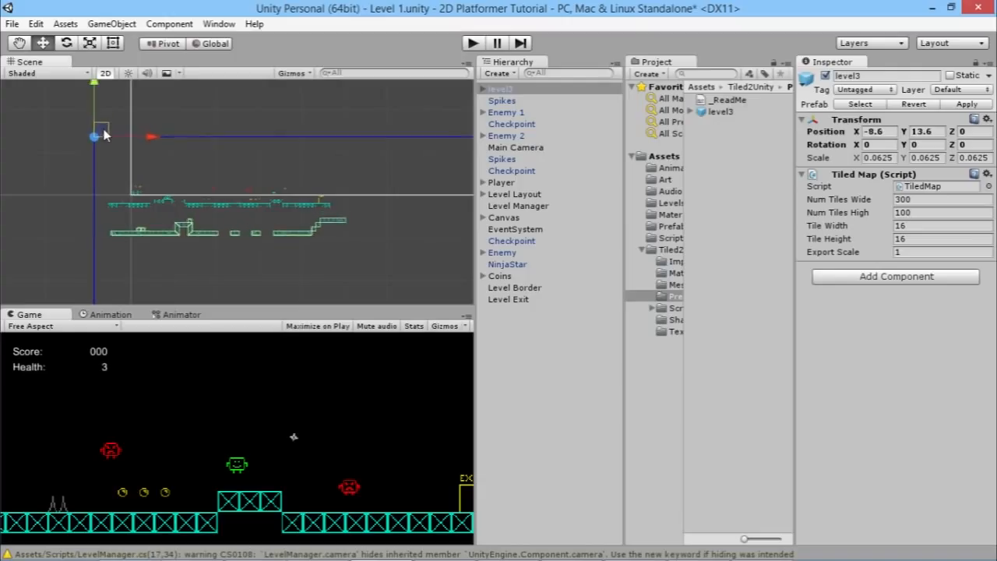
middle_drag(143, 241, 266, 233)
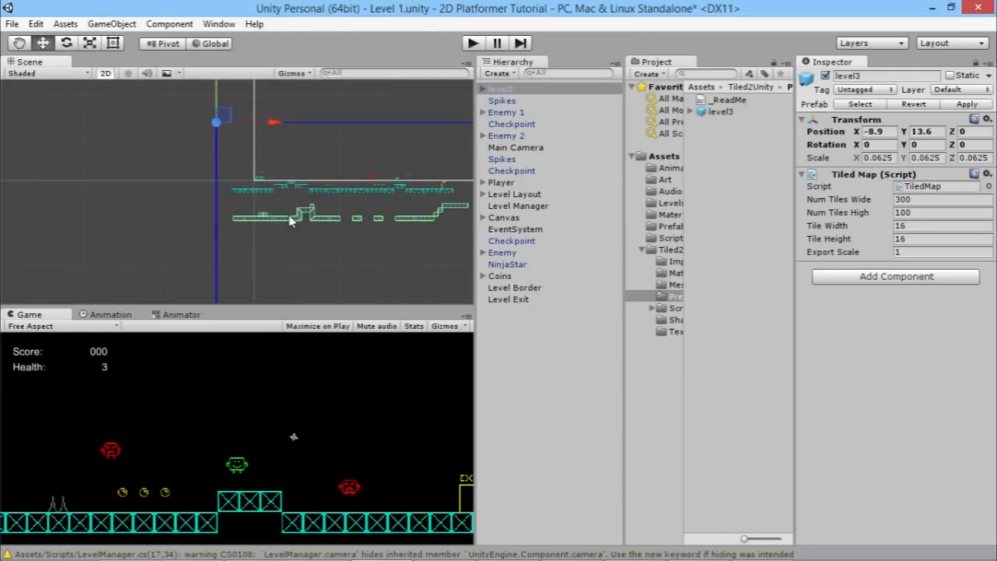
middle_drag(335, 262, 288, 256)
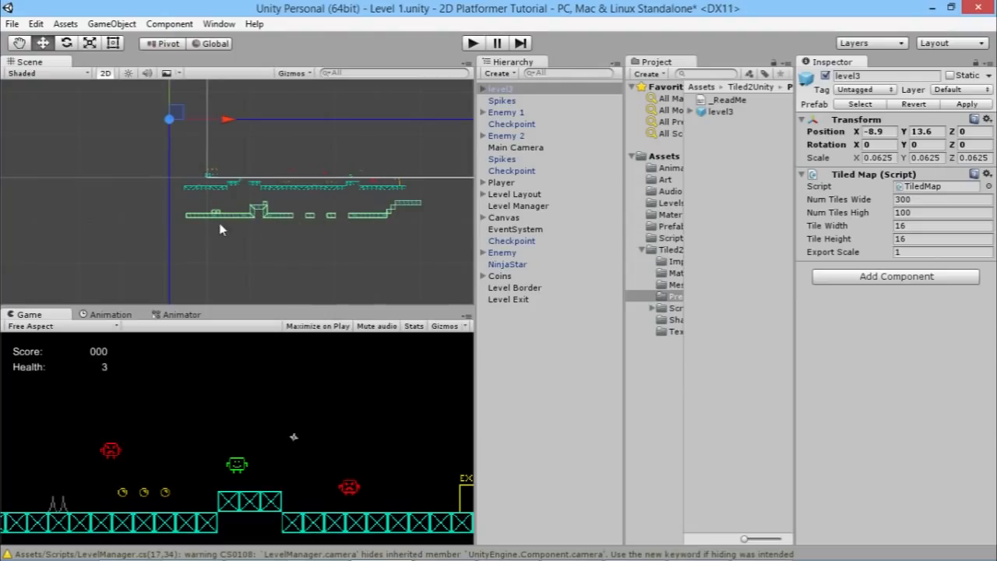
Step: Save the current scene as a new scene named Level 3 in the Assets/Levels folder
scroll(244, 226, up, 6)
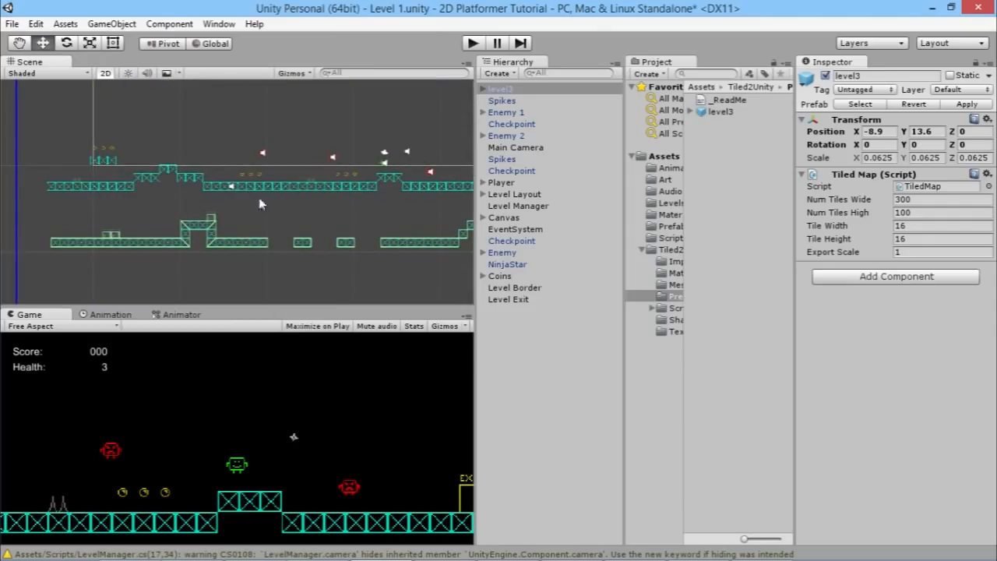
mouse_move(399, 210)
middle_down()
mouse_move(345, 216)
mouse_move(386, 220)
middle_up()
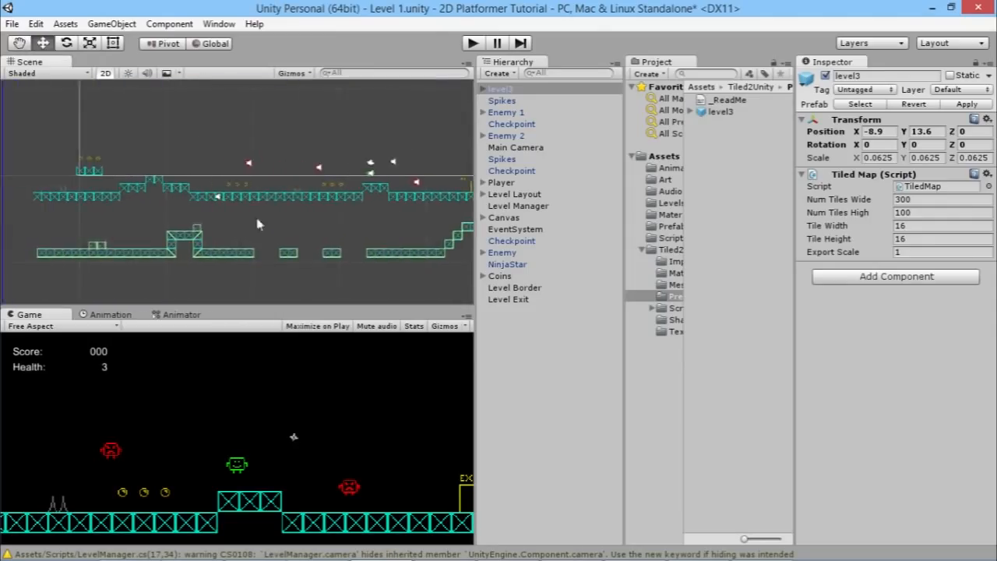
click(12, 23)
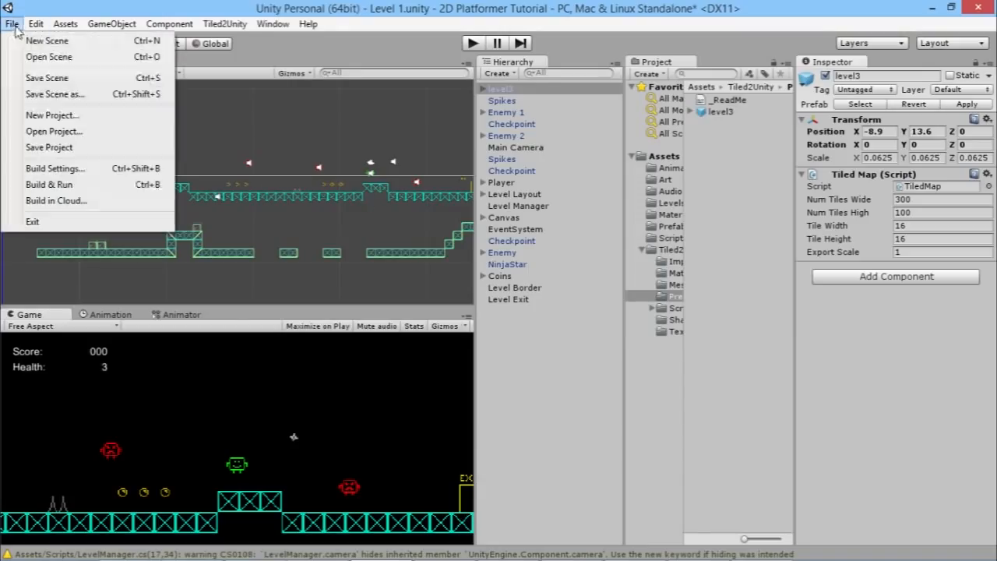
click(74, 95)
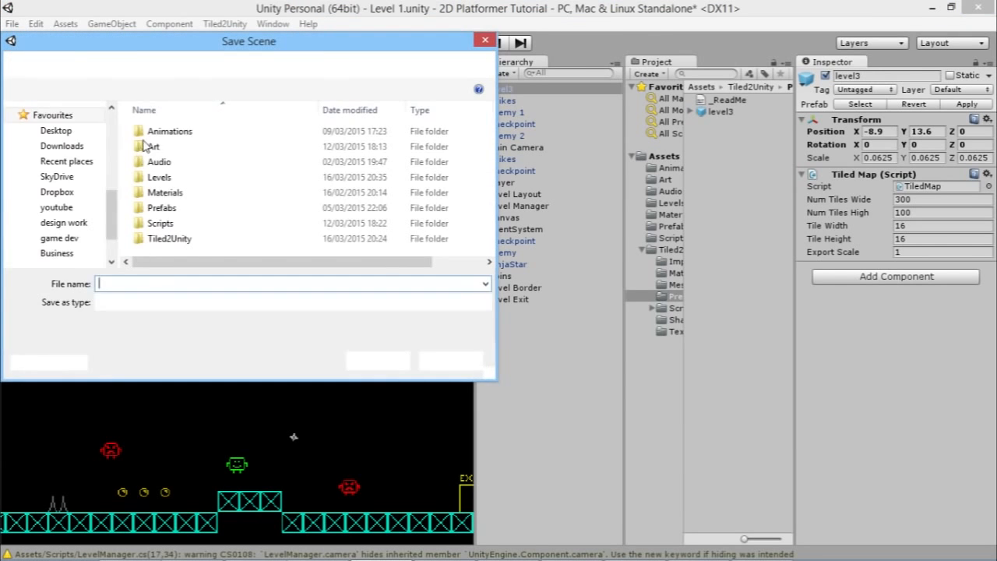
double_click(160, 176)
click(192, 283)
text(Level)
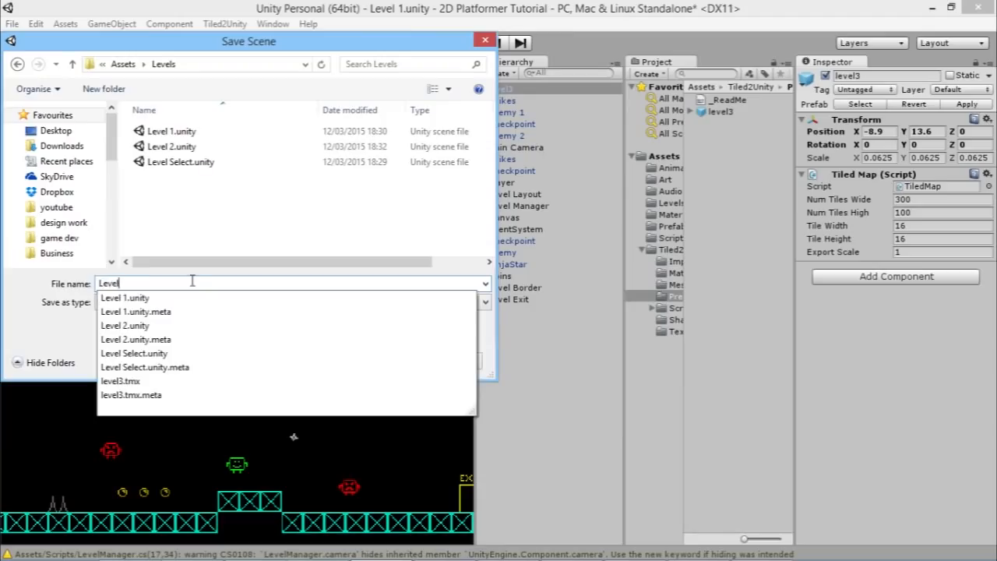
text( 3)
key(Return)
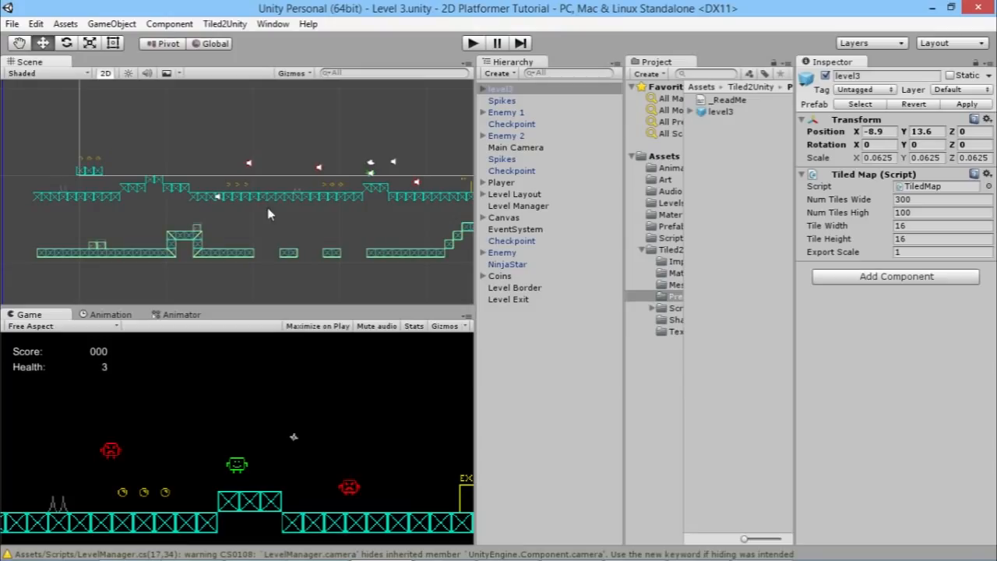
Step: Delete the old Level Layout object and both Spikes objects from the scene
middle_drag(307, 207, 251, 208)
click(505, 195)
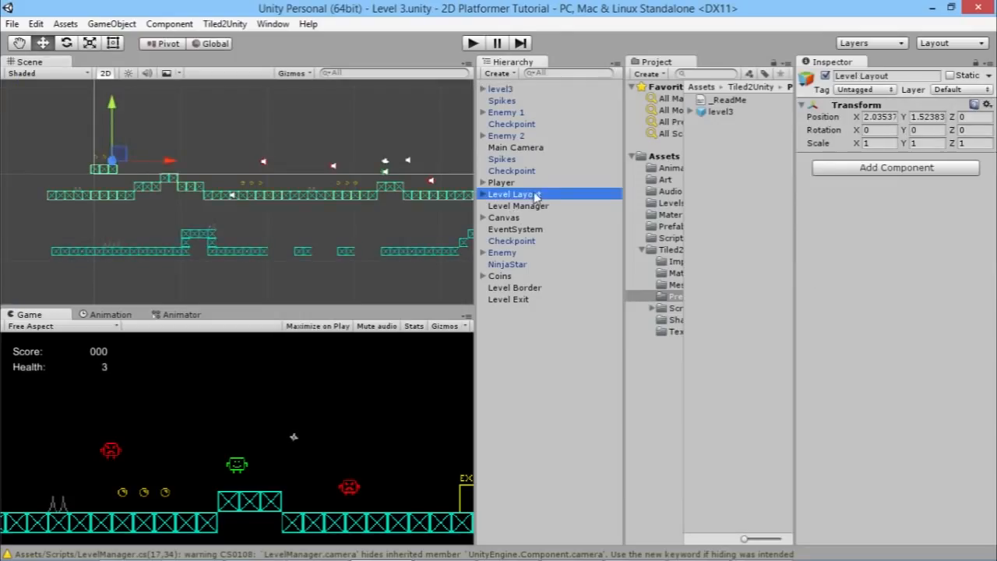
key(Delete)
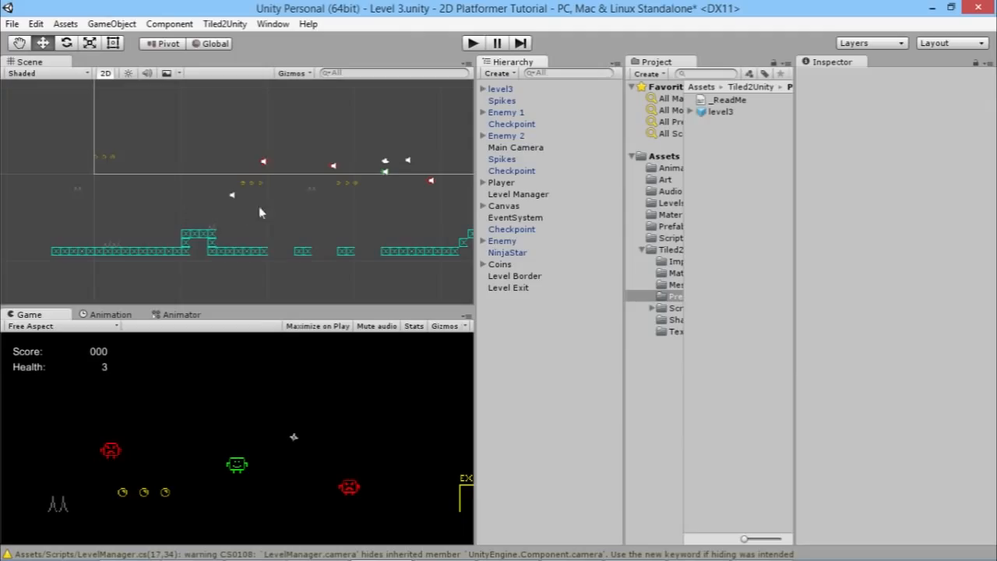
click(505, 160)
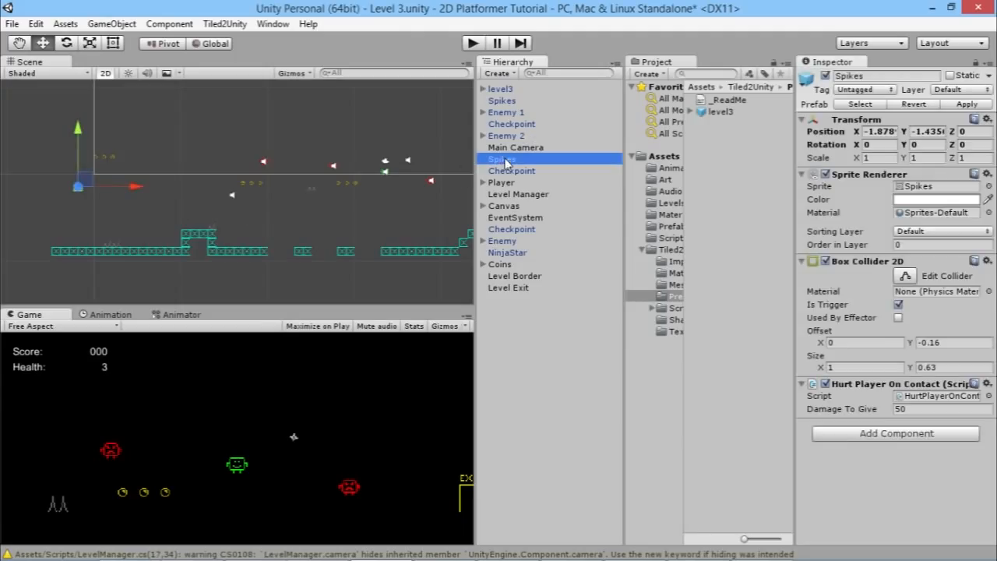
key(Delete)
click(506, 101)
key(Delete)
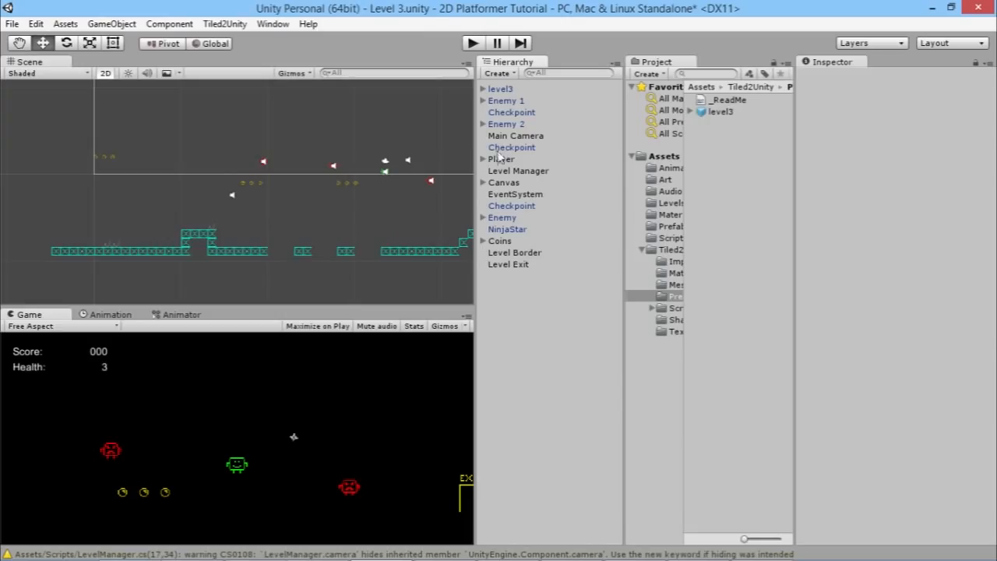
Step: Move the enemies down onto platforms of the new level3 layout
drag(75, 134, 137, 151)
drag(73, 141, 89, 241)
click(262, 159)
drag(262, 159, 204, 211)
drag(313, 147, 258, 227)
drag(429, 169, 418, 227)
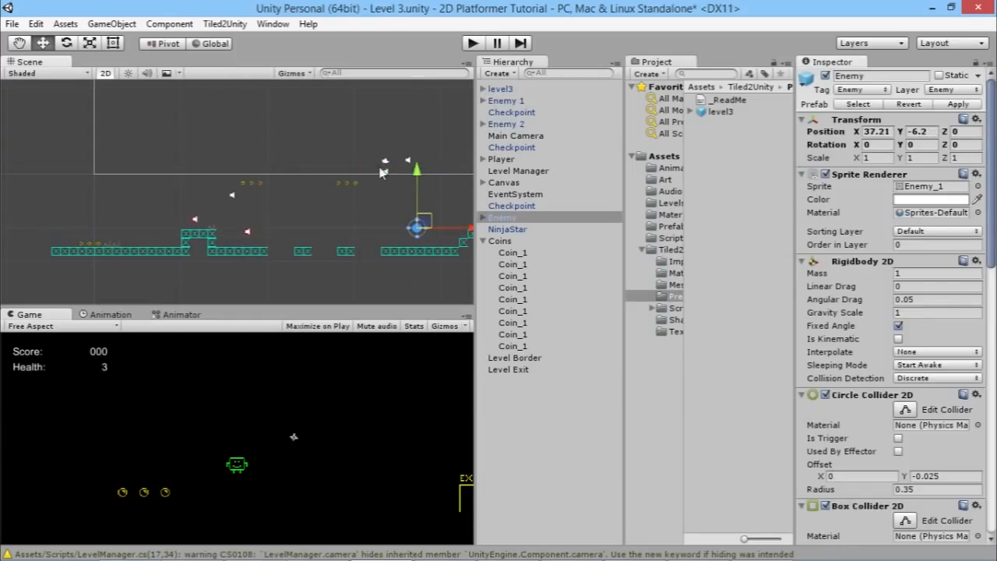
Step: Place the Player and the first Checkpoint at the start of the new level's ground platform
click(518, 171)
click(500, 159)
drag(389, 167, 75, 228)
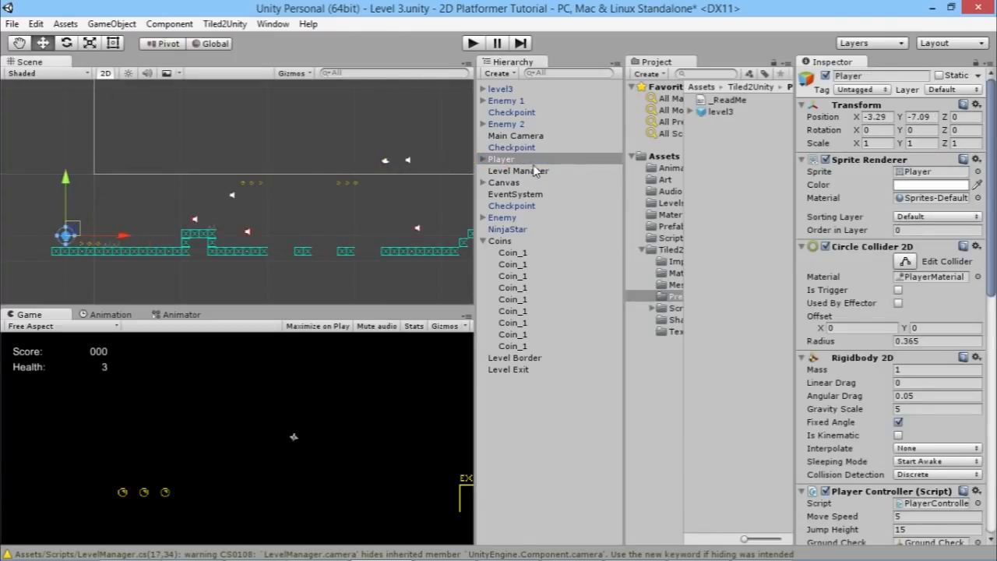
click(514, 113)
drag(206, 166, 75, 228)
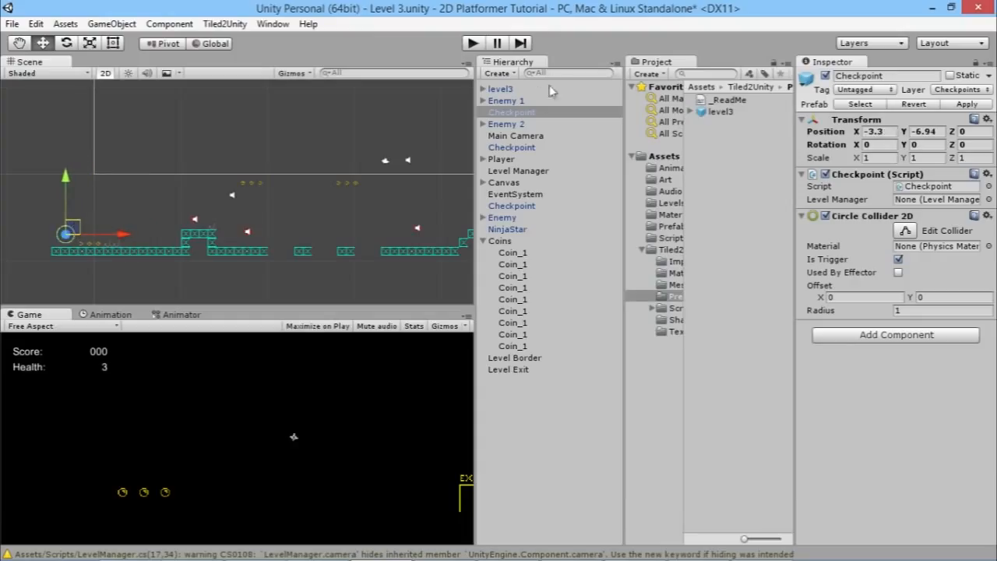
Step: Place the other two Checkpoints further along the new level's platforms
click(514, 147)
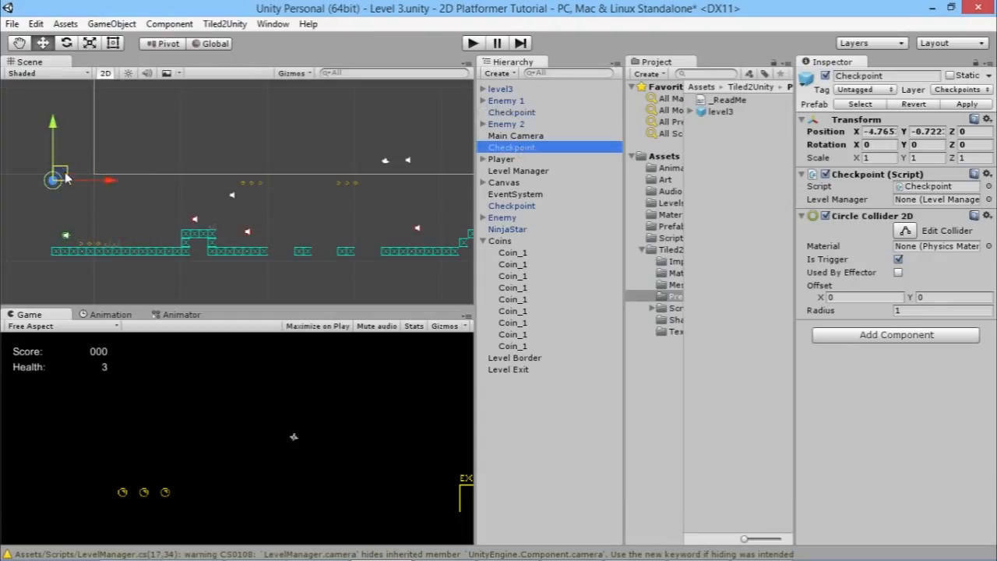
drag(66, 179, 207, 215)
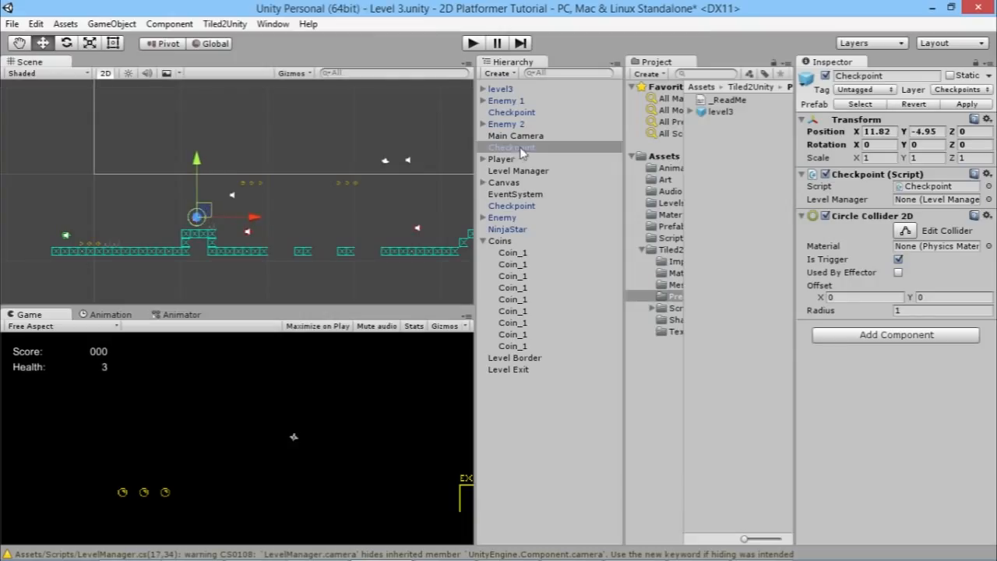
click(514, 205)
drag(397, 197, 405, 229)
Step: Move the Level Exit onto the final raised platform, snapping it by its vertex
middle_drag(418, 246, 184, 257)
click(254, 189)
click(253, 194)
scroll(265, 215, up, 5)
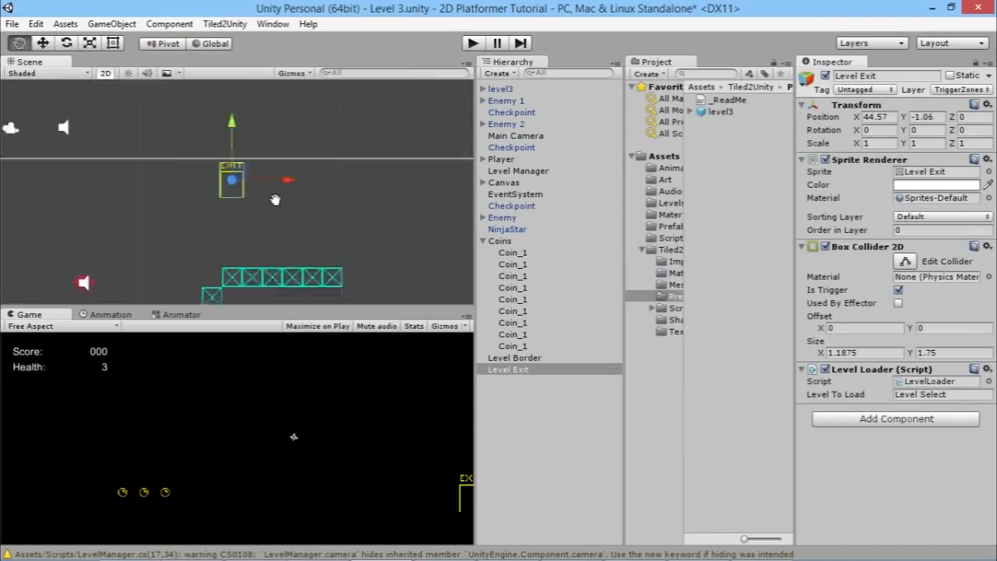
drag(229, 153, 281, 176)
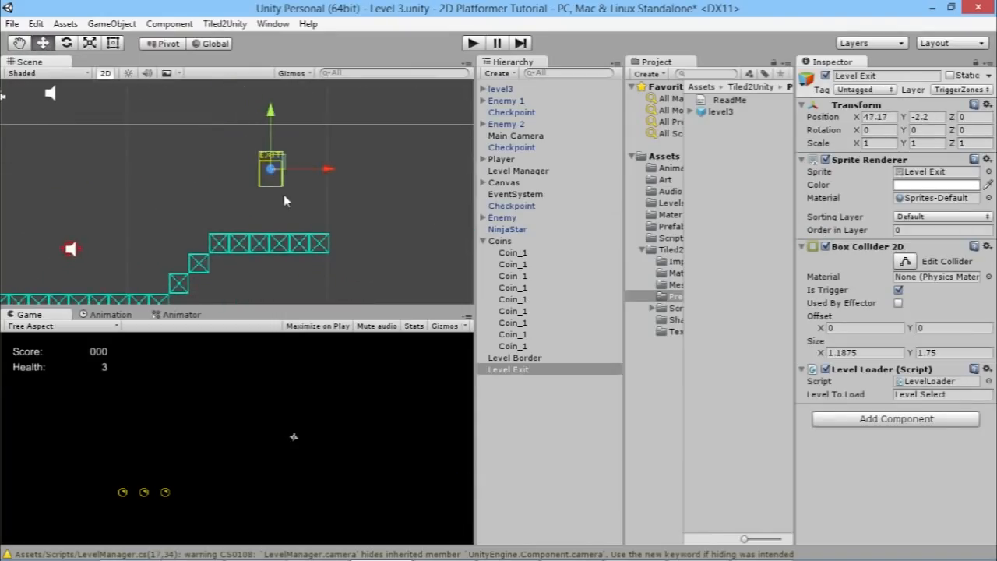
key(v)
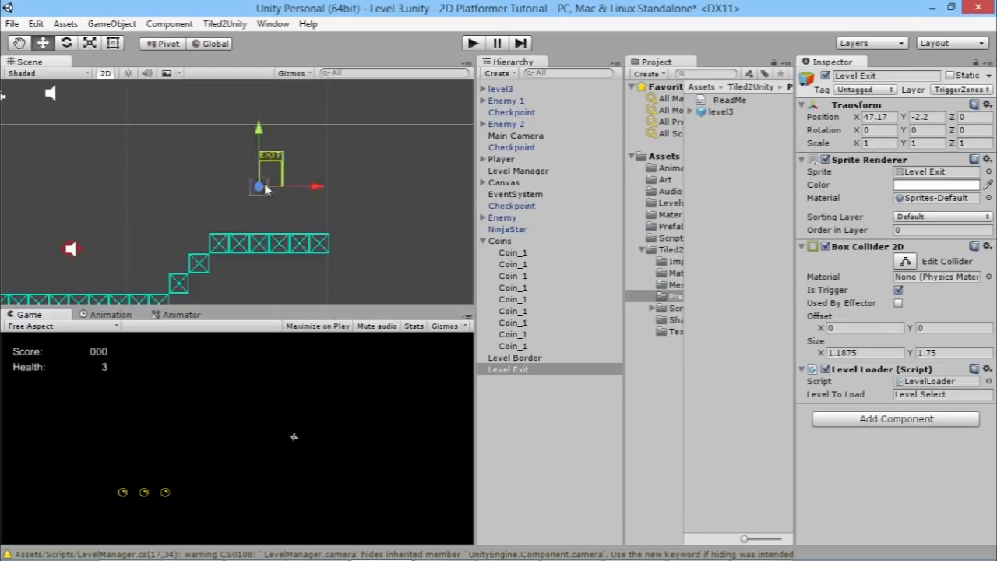
drag(283, 193, 350, 218)
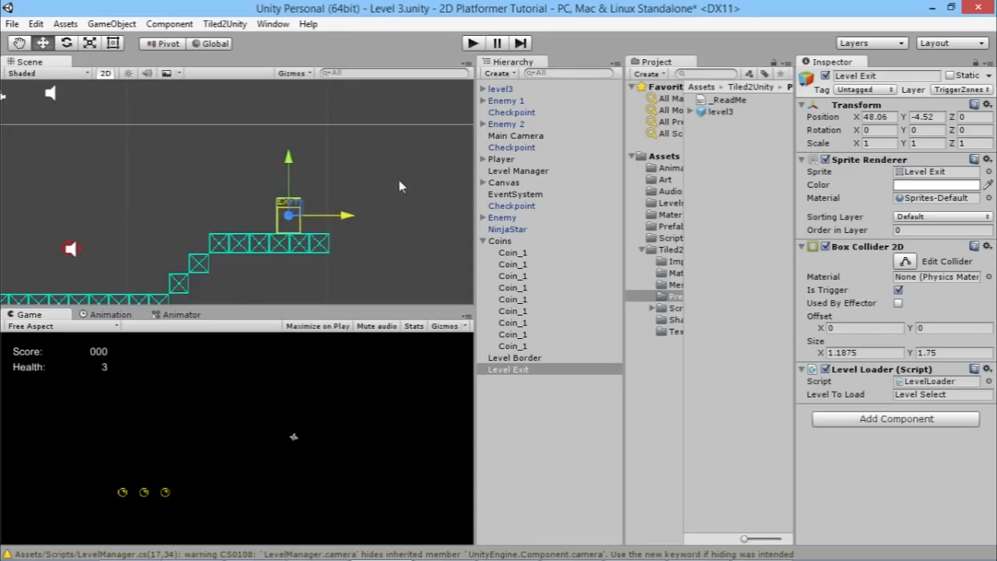
scroll(342, 193, down, 3)
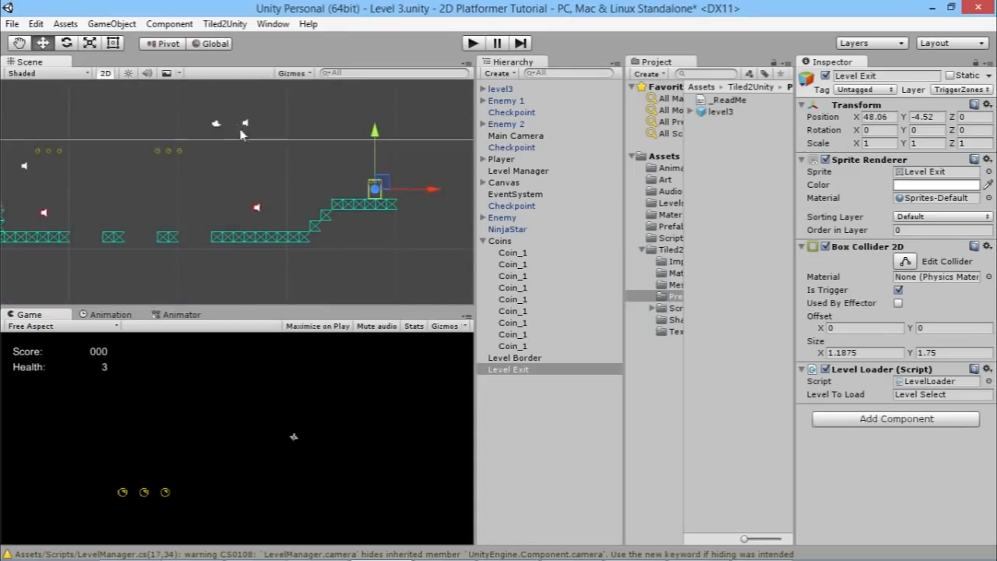
Step: Reposition the remaining enemy and the coin groups over the new level's platforms
click(244, 122)
middle_drag(214, 174, 343, 178)
drag(149, 146, 187, 223)
drag(324, 176, 376, 217)
middle_drag(159, 208, 299, 216)
scroll(314, 189, down, 8)
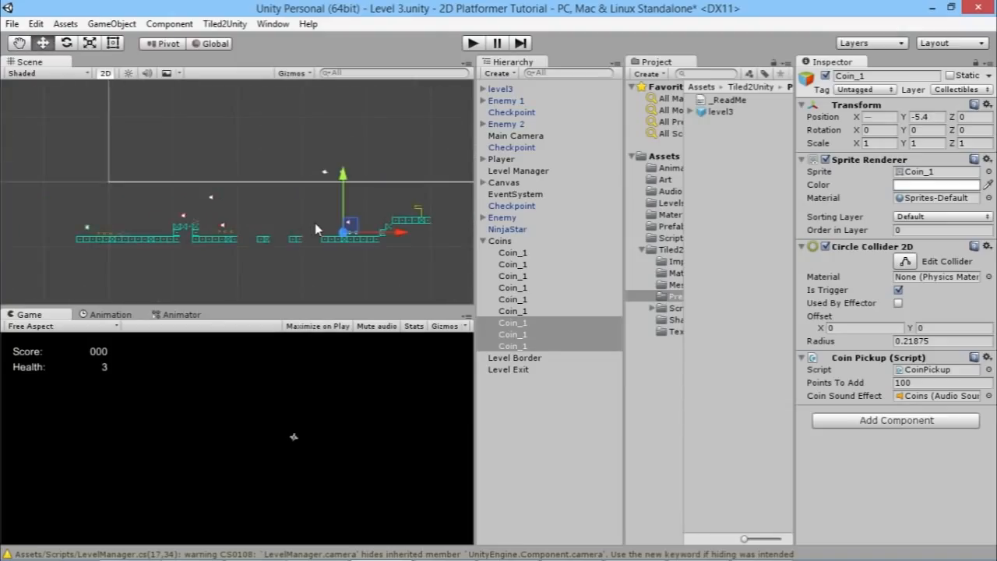
Step: Fine-tune the coin positions above the first ground platform
scroll(314, 223, up, 8)
scroll(226, 190, up, 2)
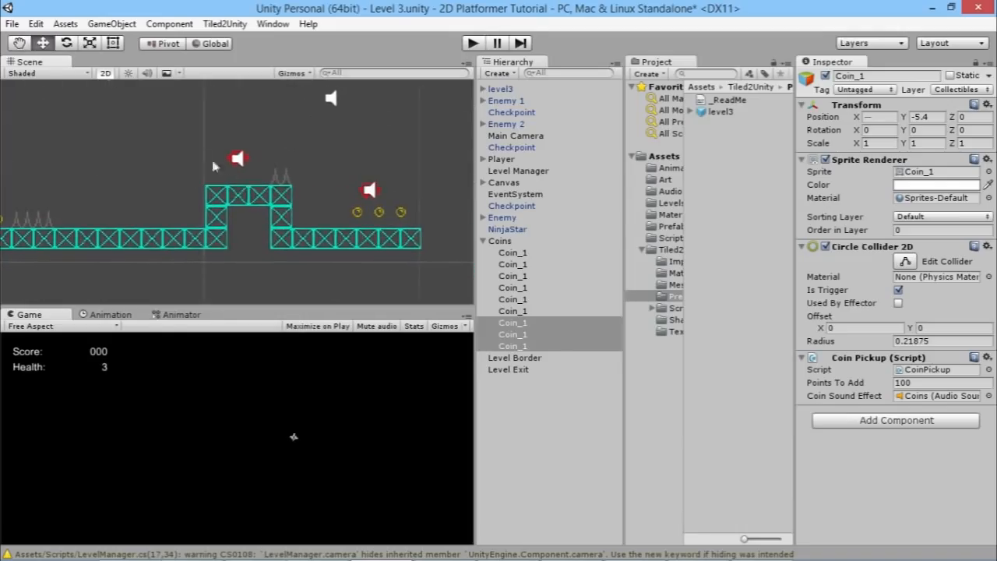
scroll(223, 148, down, 3)
click(278, 139)
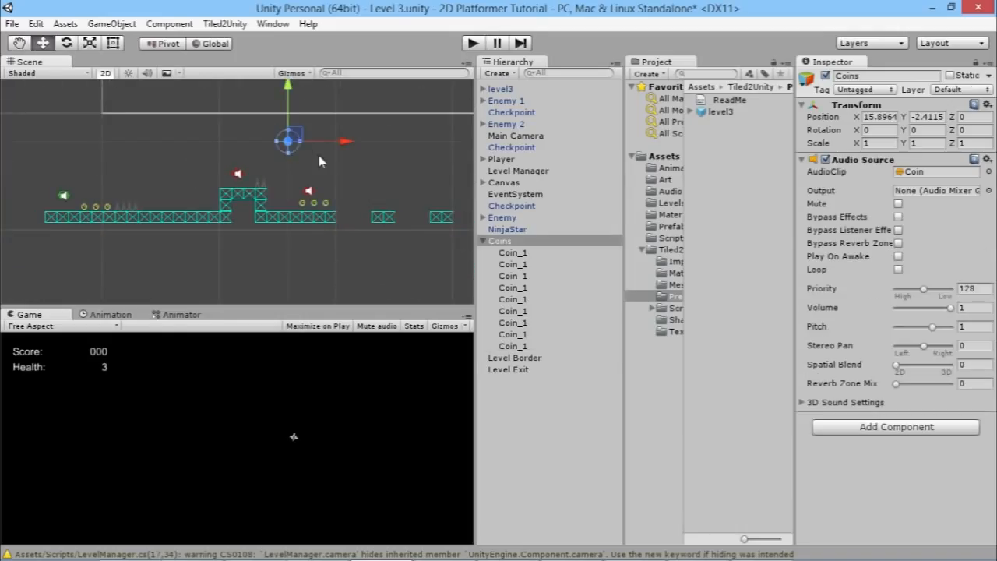
middle_drag(365, 167, 256, 169)
scroll(304, 164, down, 10)
middle_drag(194, 194, 273, 165)
scroll(187, 177, up, 10)
middle_drag(191, 155, 218, 245)
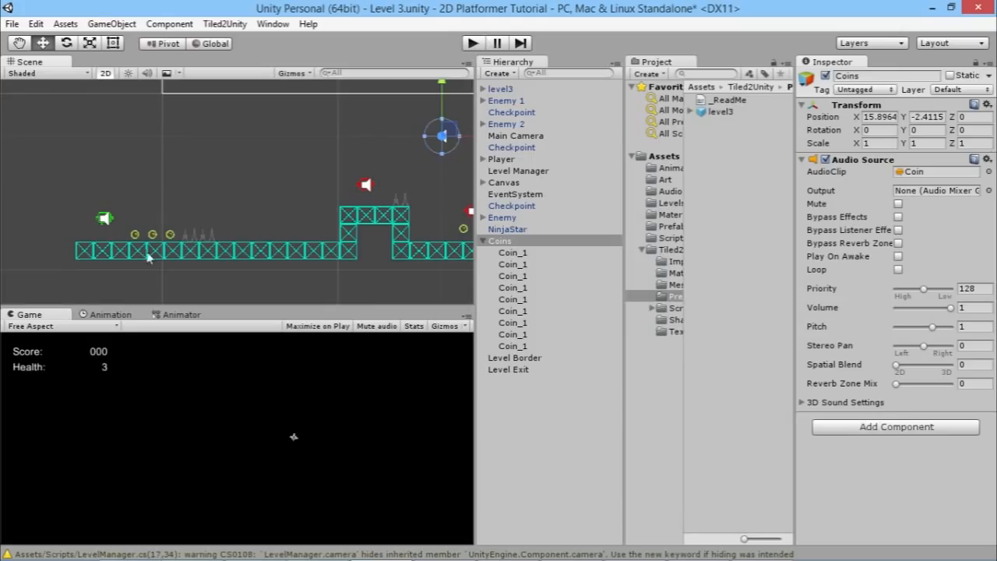
Step: Play-test the level, running and jumping the player along the platforms, then stop play mode
click(473, 43)
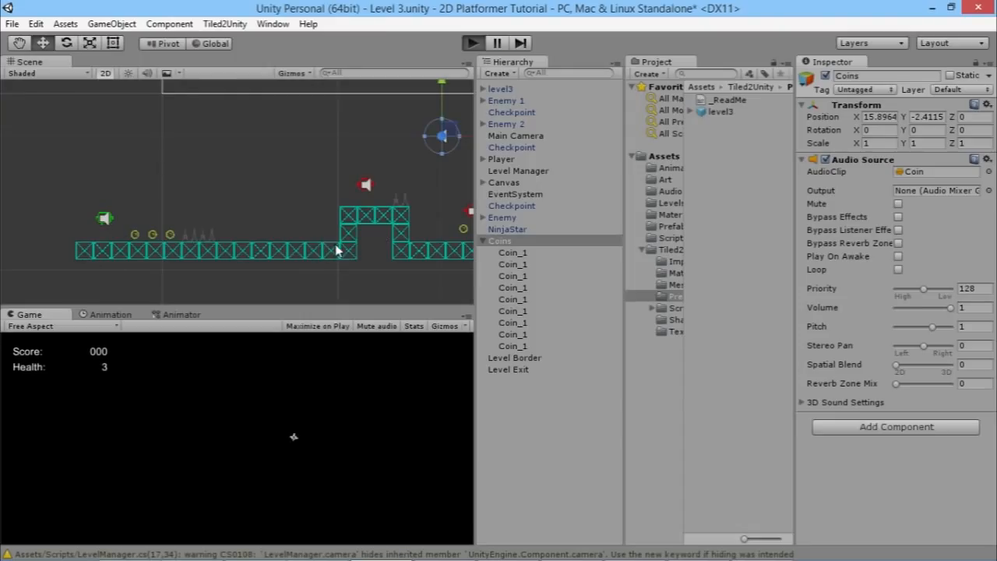
key(d)
key(a)
key(d)
key(space)
key(d)
key(space)
key(a)
key(d)
key(space)
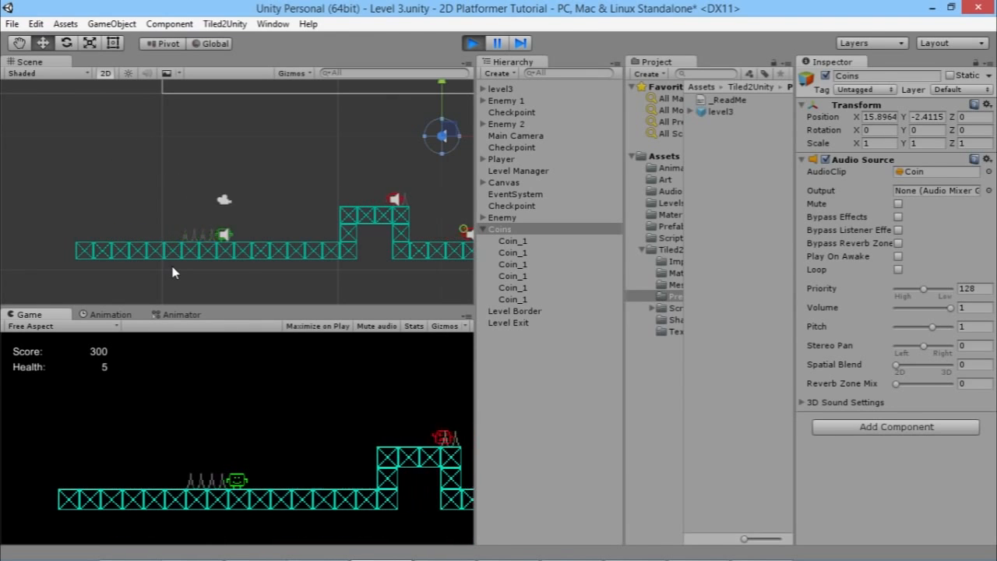
key(a)
key(d)
key(space)
key(a)
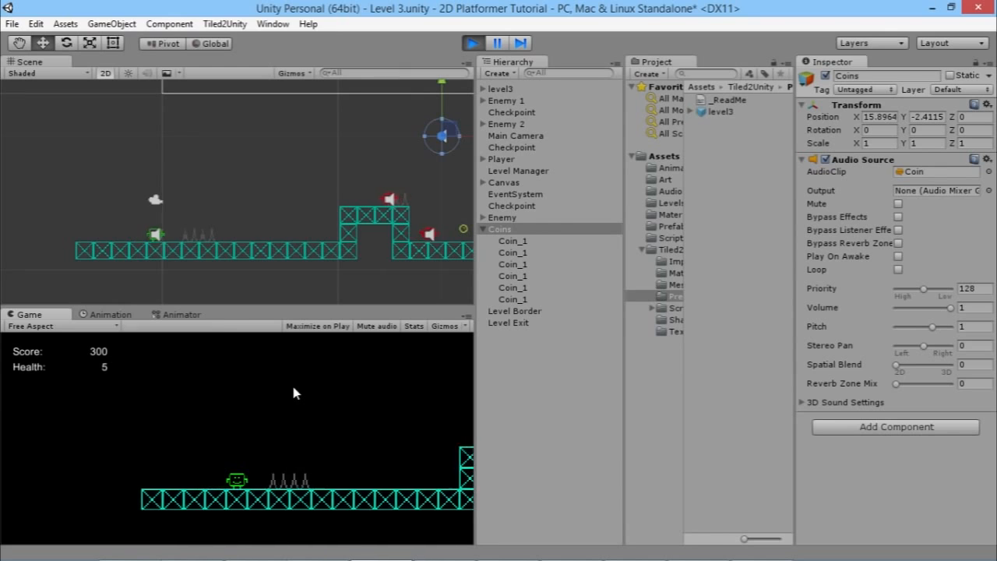
key(d)
key(a)
key(d)
key(d)
key(a)
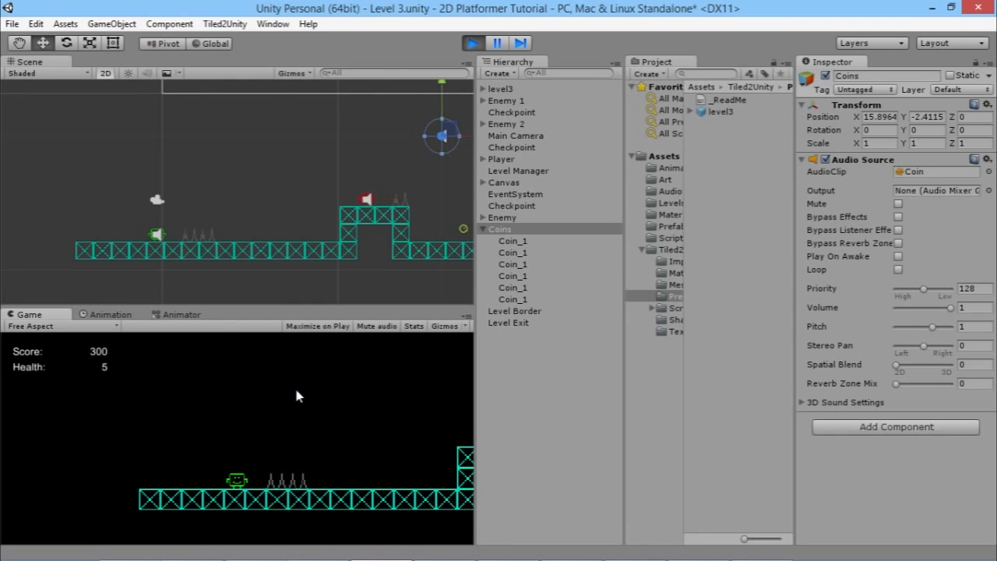
key(d)
key(a)
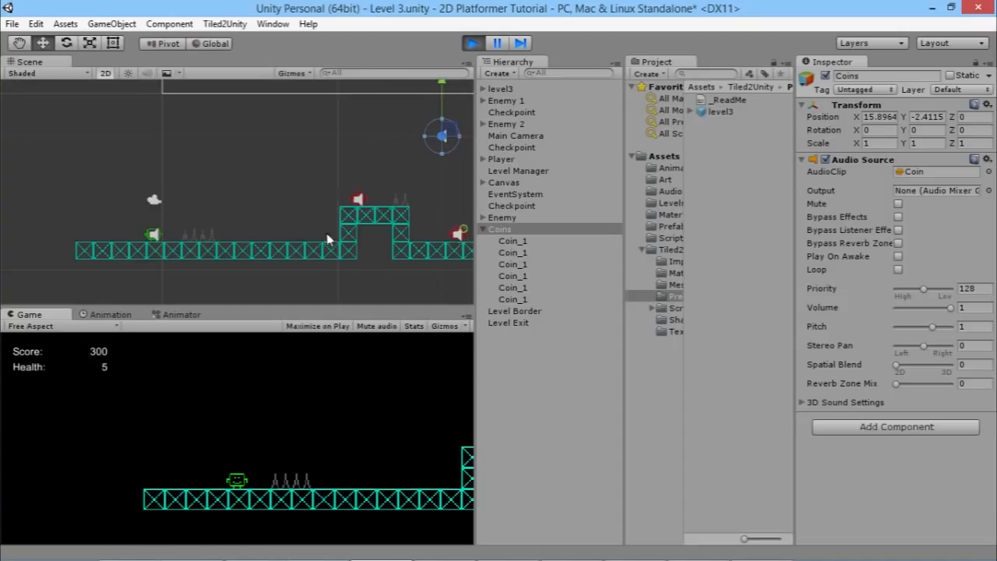
click(473, 43)
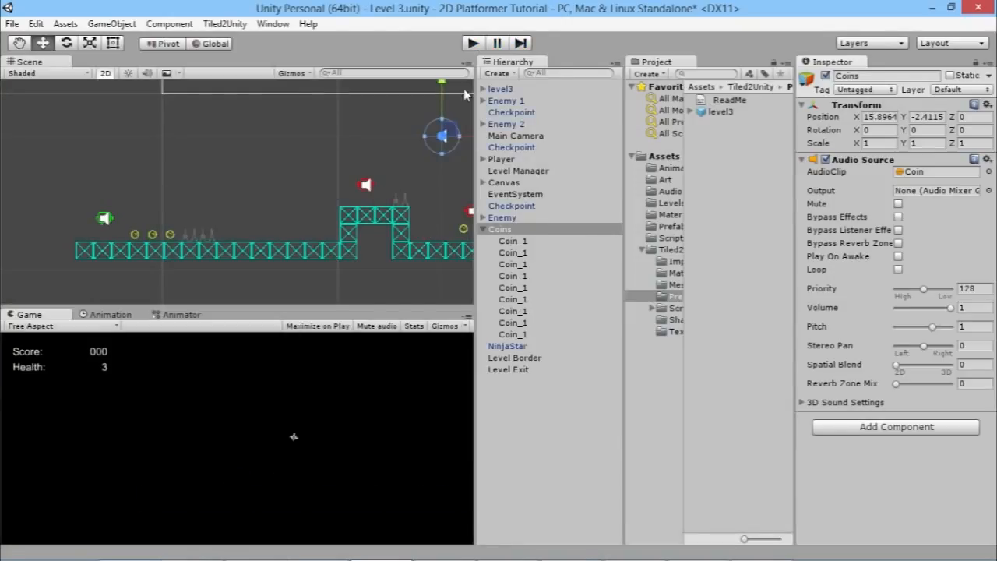
Step: Expand the level3 prefab's layers and disable the Ground_00 layer's mesh object
click(507, 90)
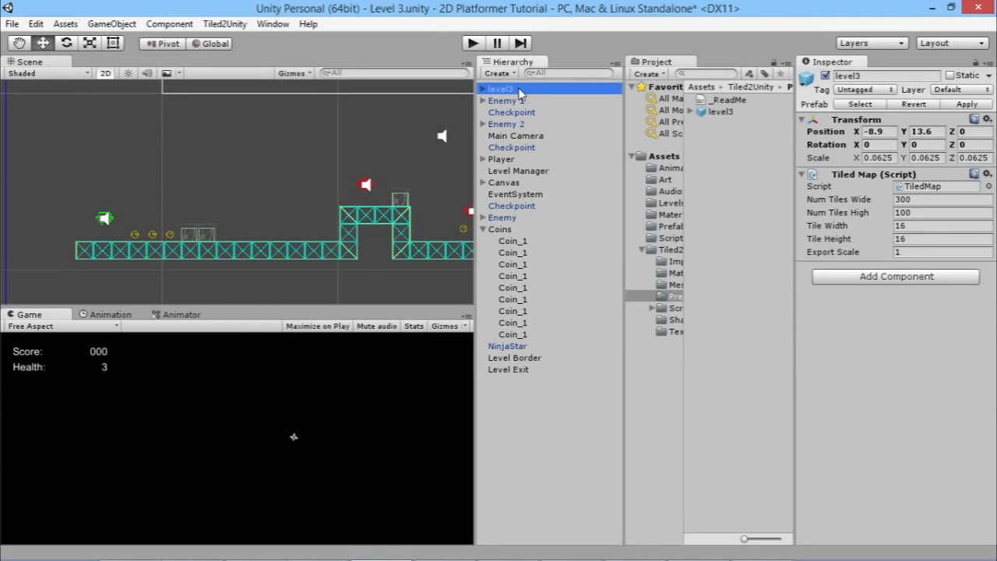
scroll(167, 256, down, 5)
middle_drag(211, 254, 293, 222)
scroll(156, 226, down, 4)
scroll(183, 210, up, 8)
click(484, 90)
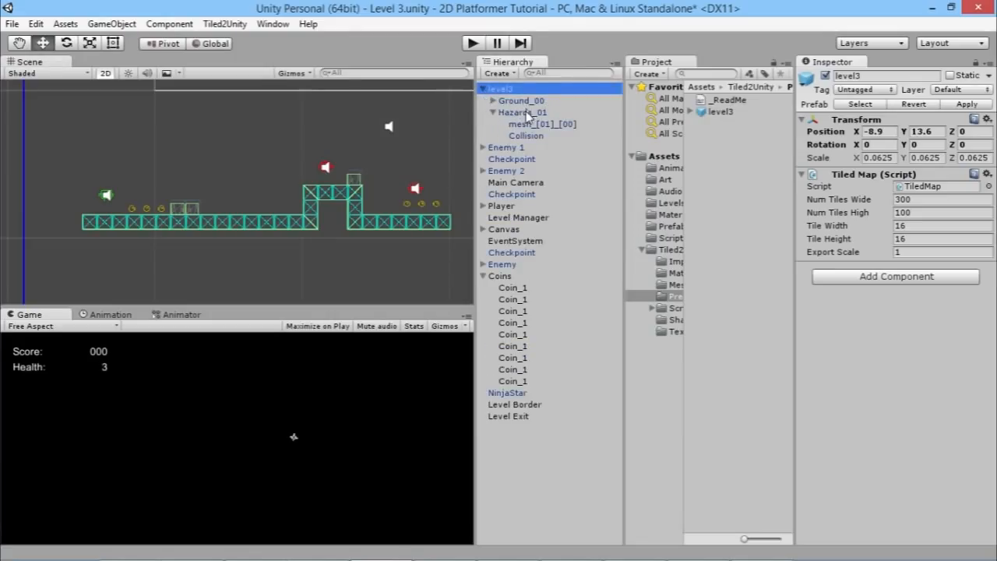
click(493, 102)
click(535, 124)
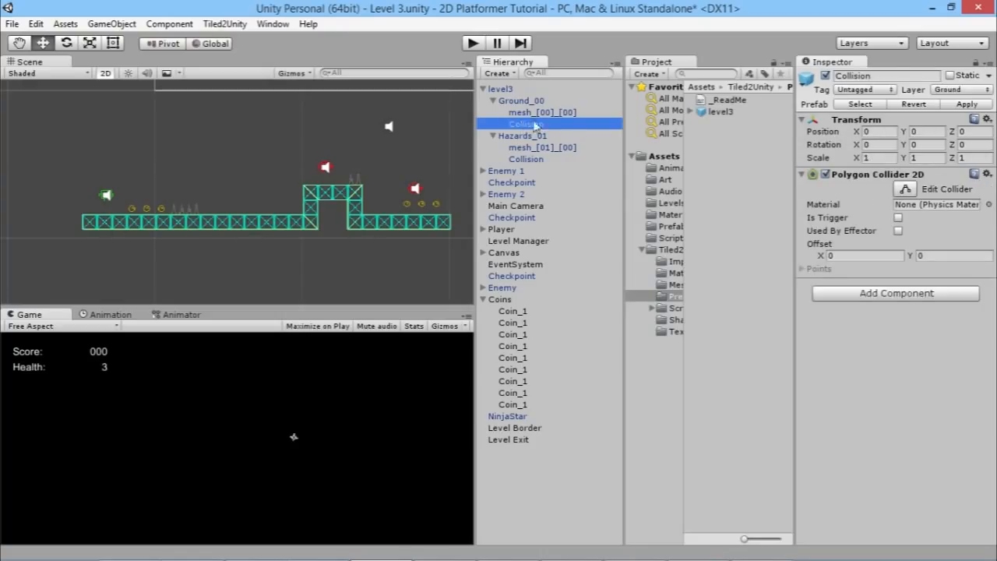
click(554, 113)
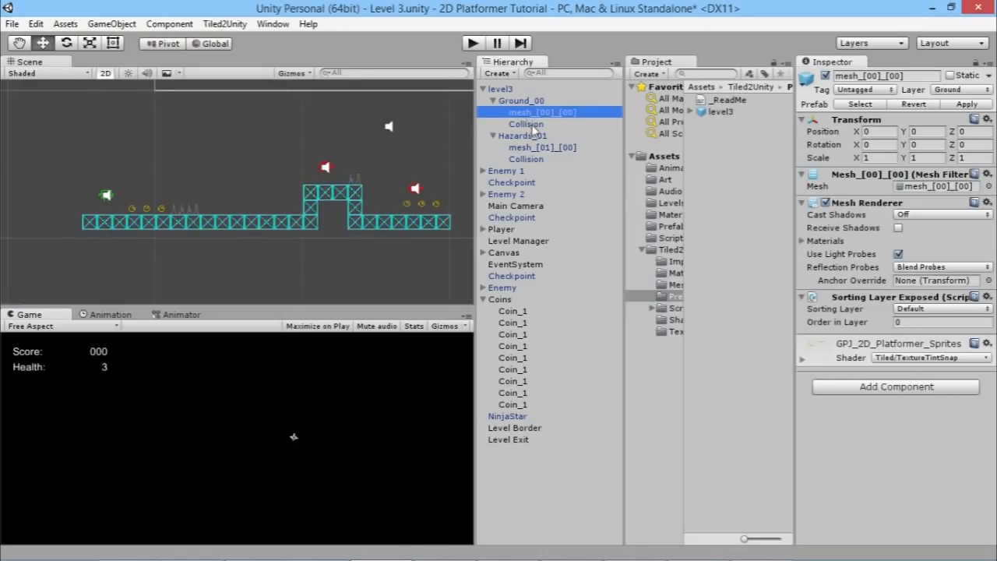
click(824, 75)
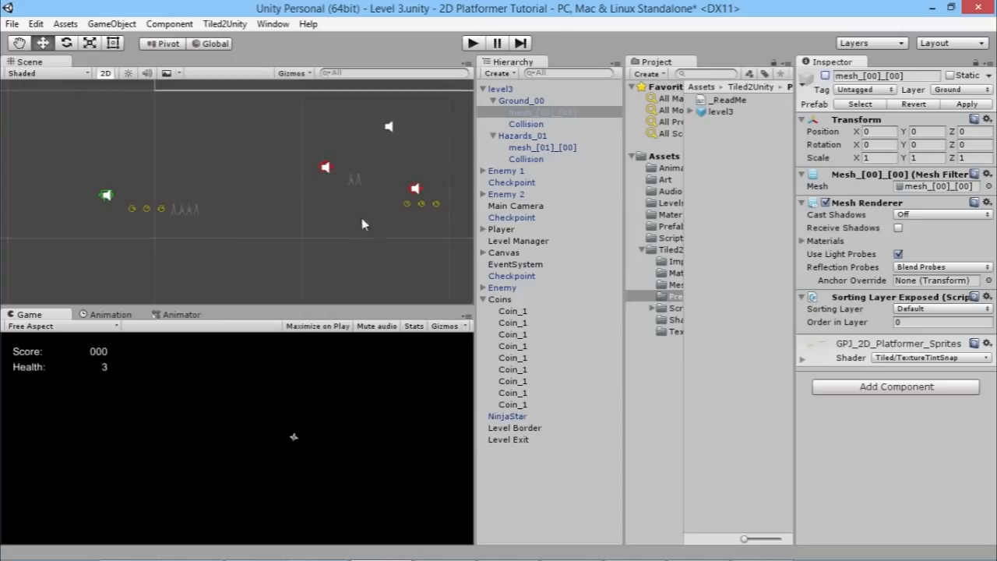
Step: Re-enable the Ground_00 mesh object after inspecting the ground layer's collision outline in the scene
click(532, 126)
middle_drag(340, 229, 228, 226)
scroll(352, 221, down, 2)
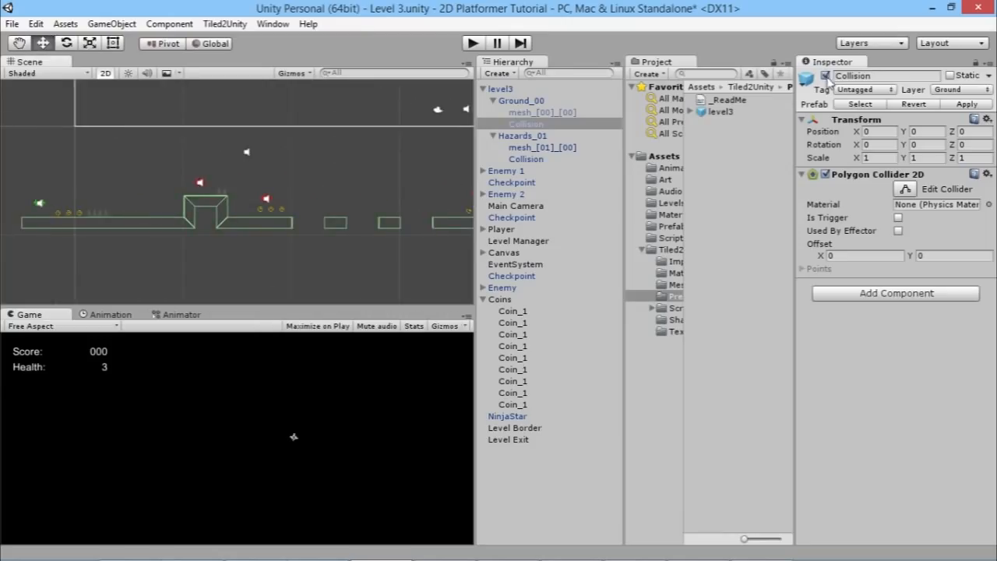
click(542, 114)
click(825, 76)
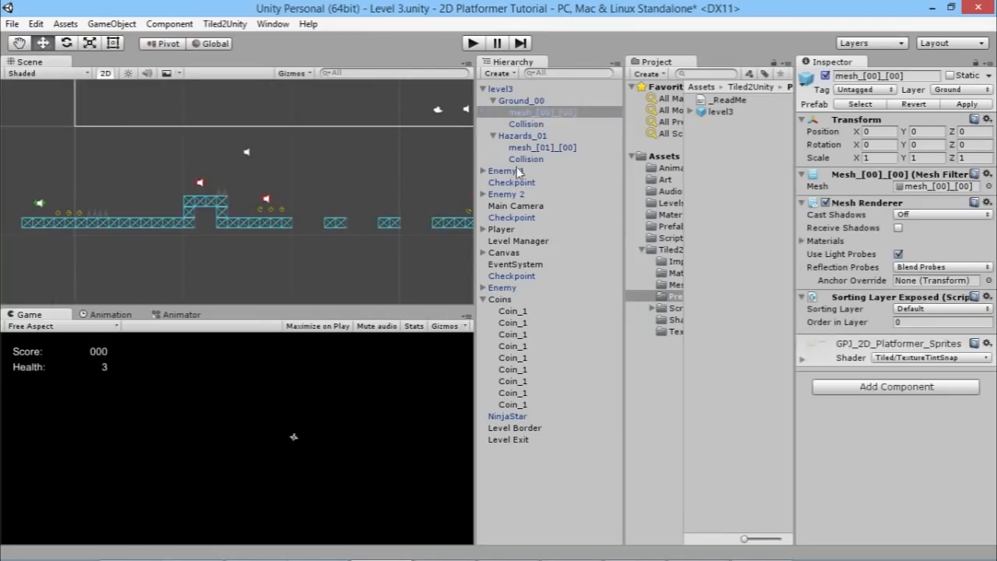
Step: Add a Hurt Player On Contact script component to the Hazards_01 layer's trigger collision object
click(528, 159)
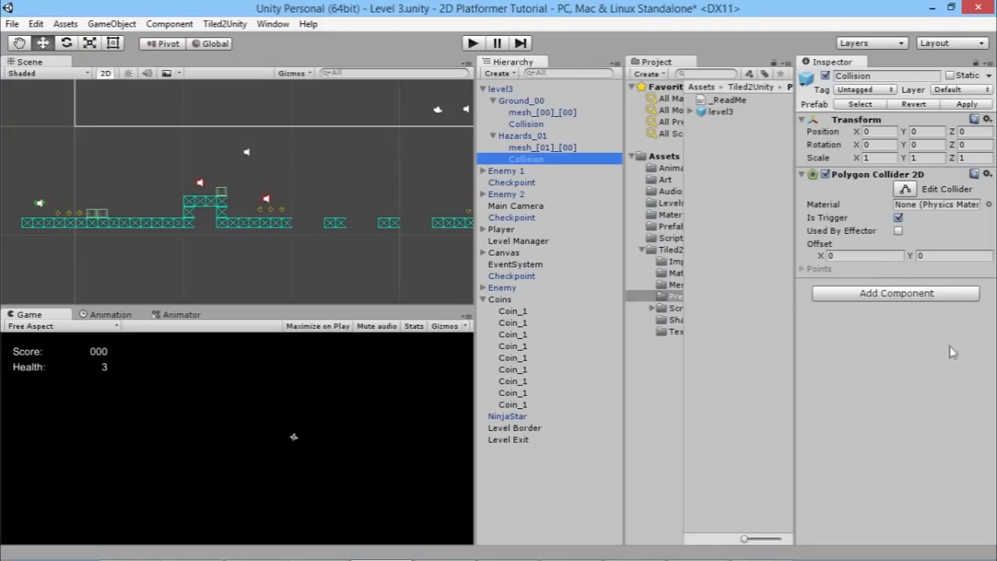
click(946, 295)
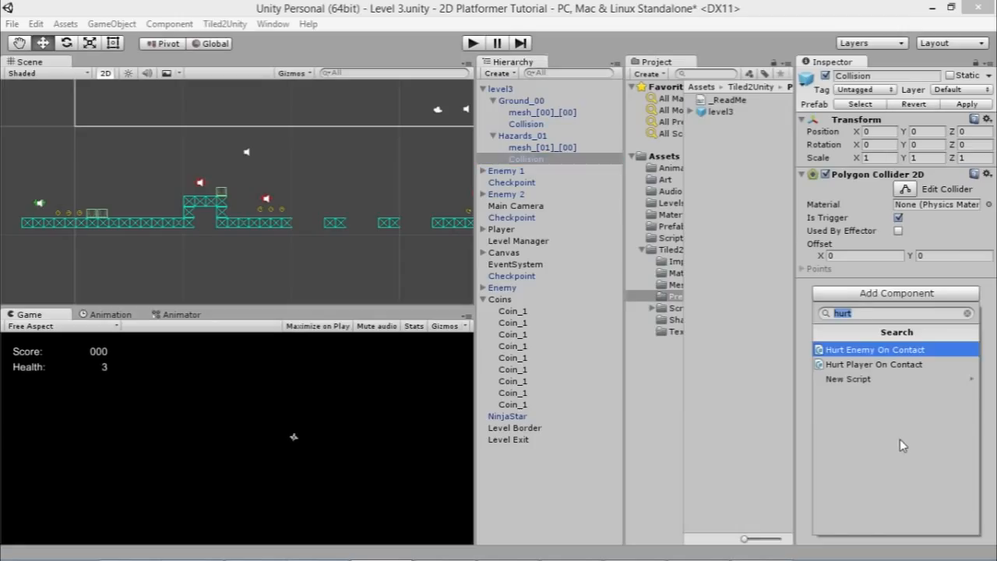
key(BackSpace)
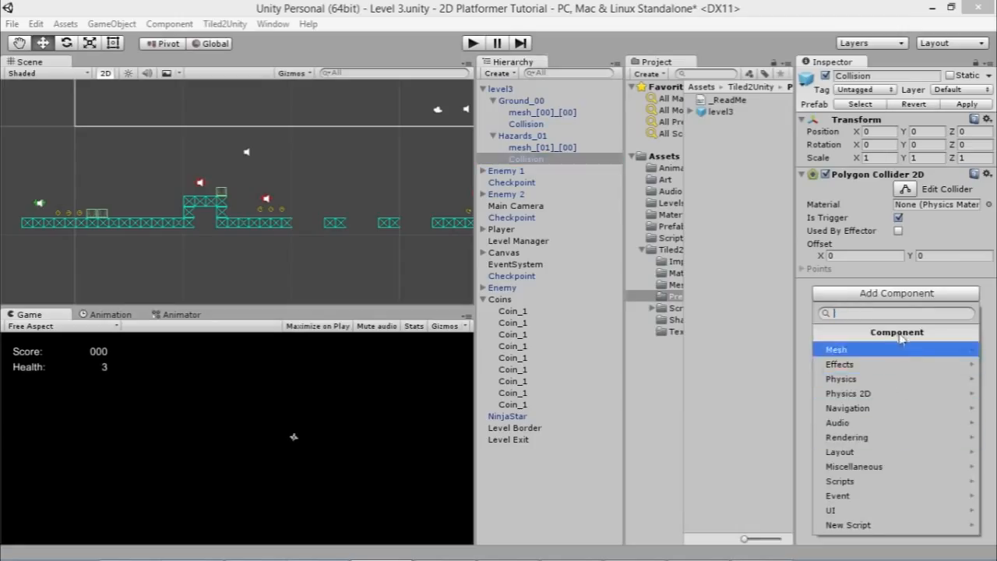
click(909, 487)
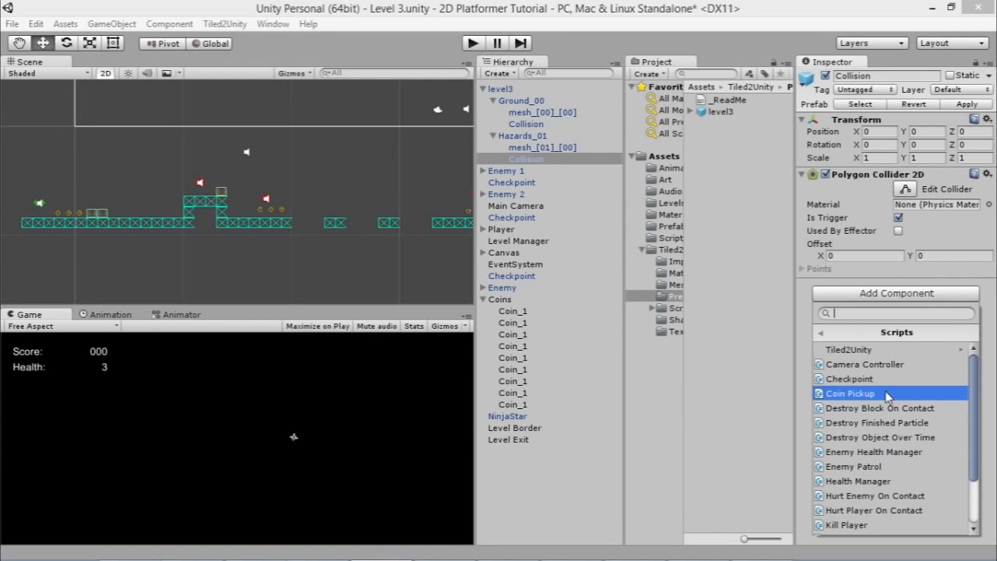
scroll(888, 396, down, 3)
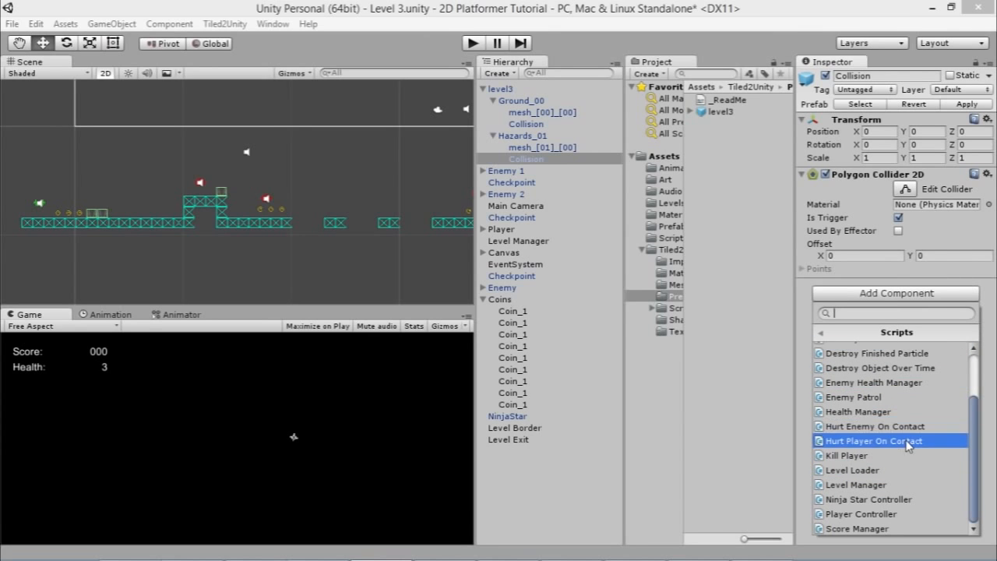
text(hurt)
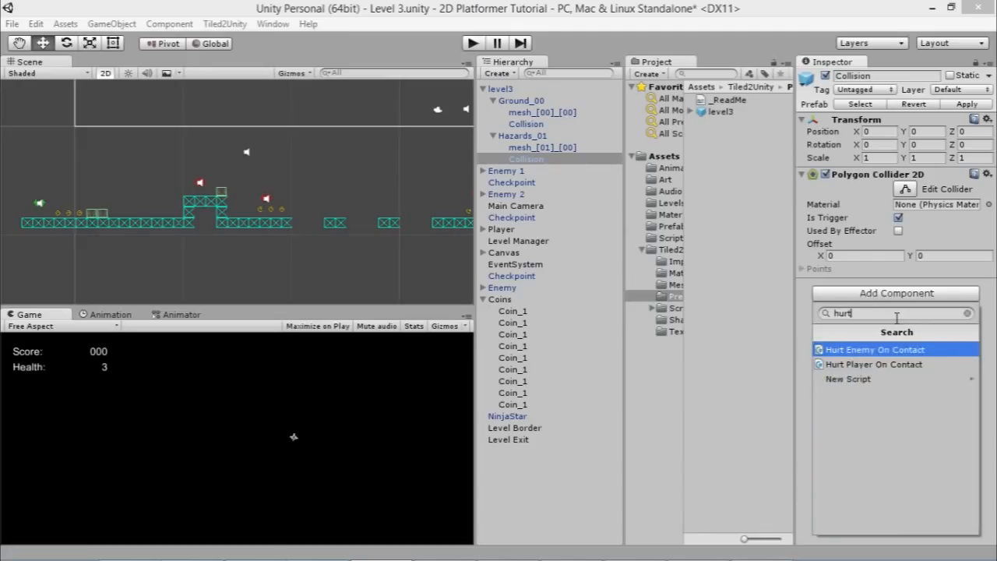
text( pl)
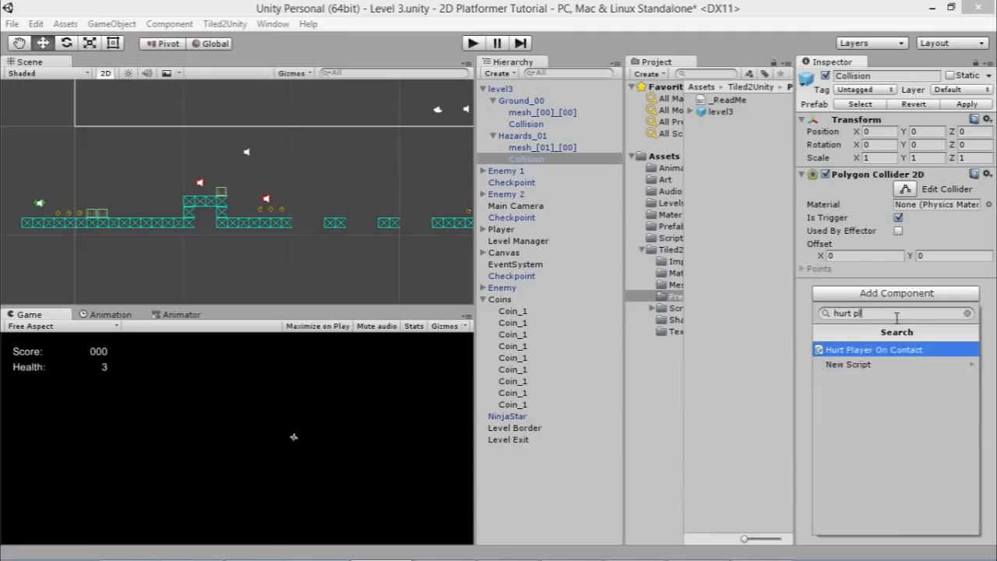
click(939, 355)
click(914, 310)
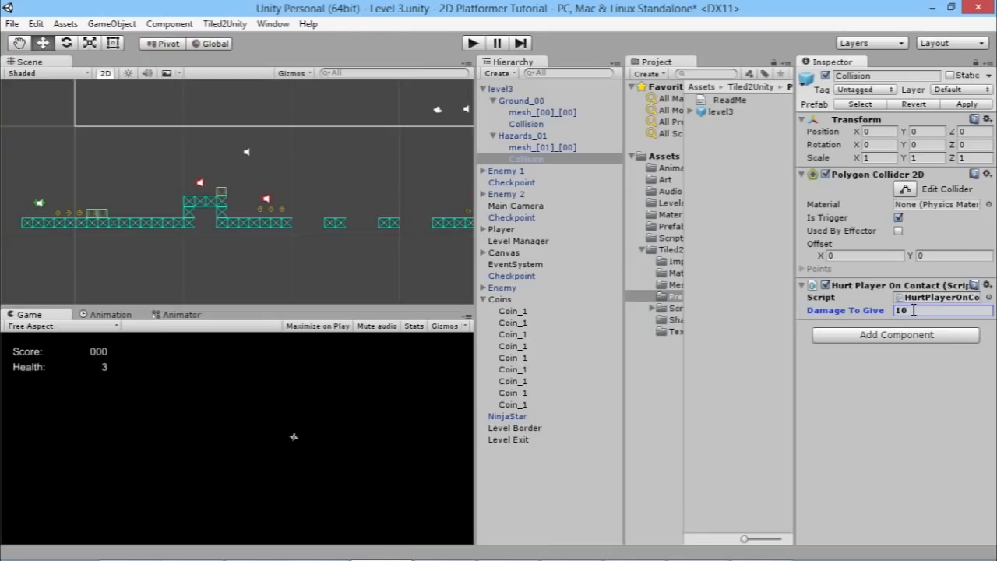
Step: Play-test the level, running and jumping the player toward the spike hazards
click(471, 42)
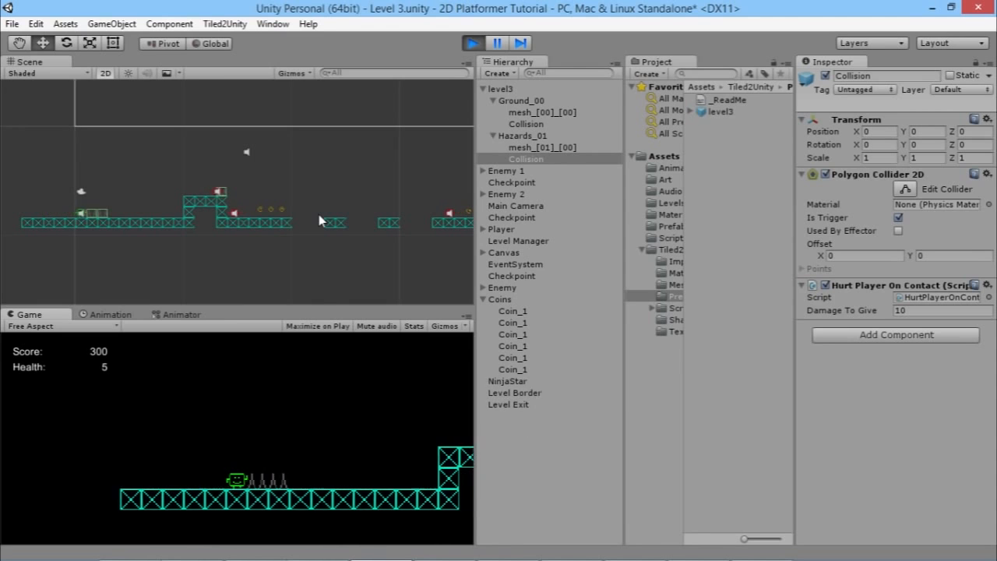
key(Right)
key(space)
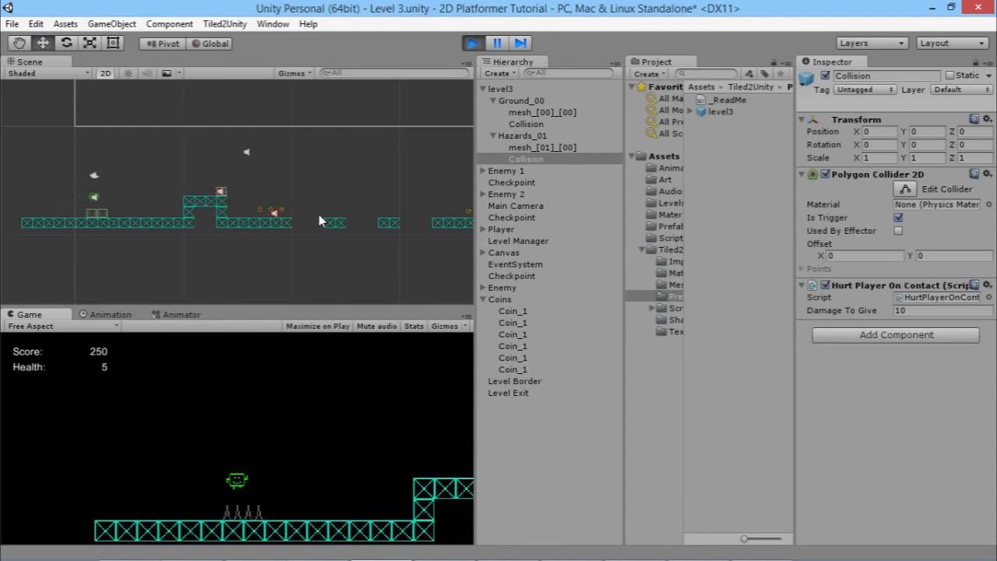
key(Right)
key(Left)
key(Left)
key(Right)
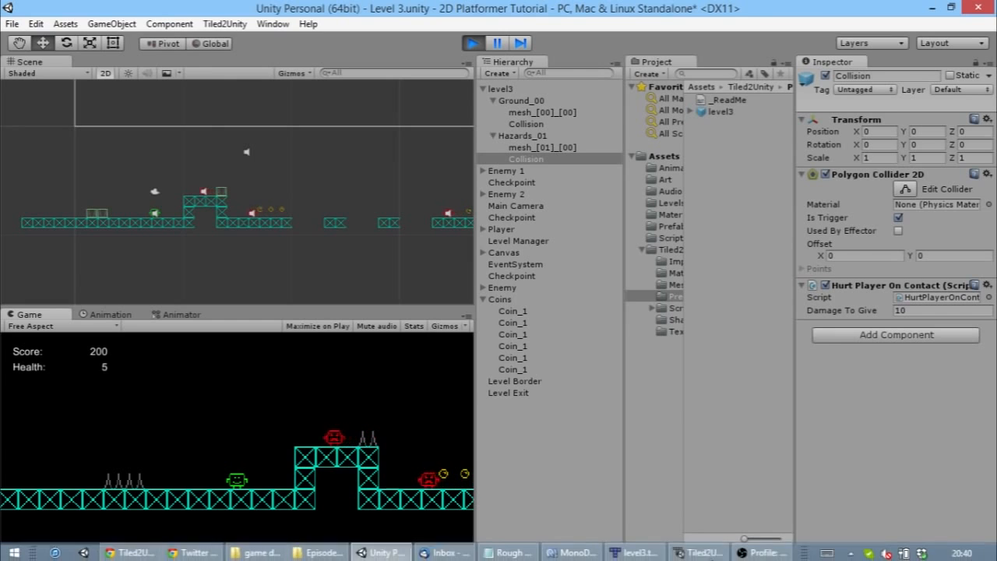
Step: Switch to Tiled2Unity and scroll through its export log before returning to Unity
click(696, 549)
drag(757, 318, 757, 152)
scroll(414, 269, down, 3)
scroll(413, 269, down, 4)
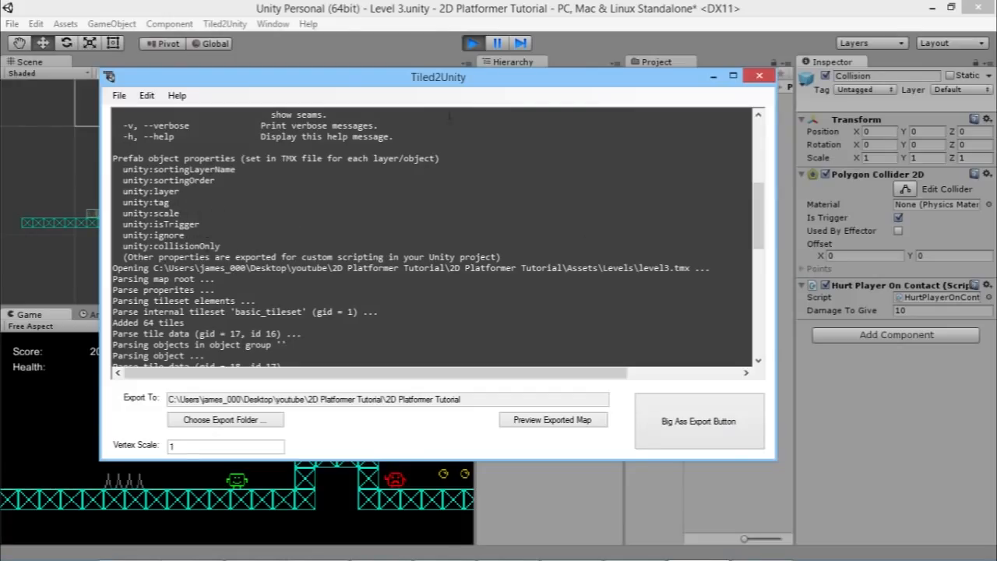
click(662, 6)
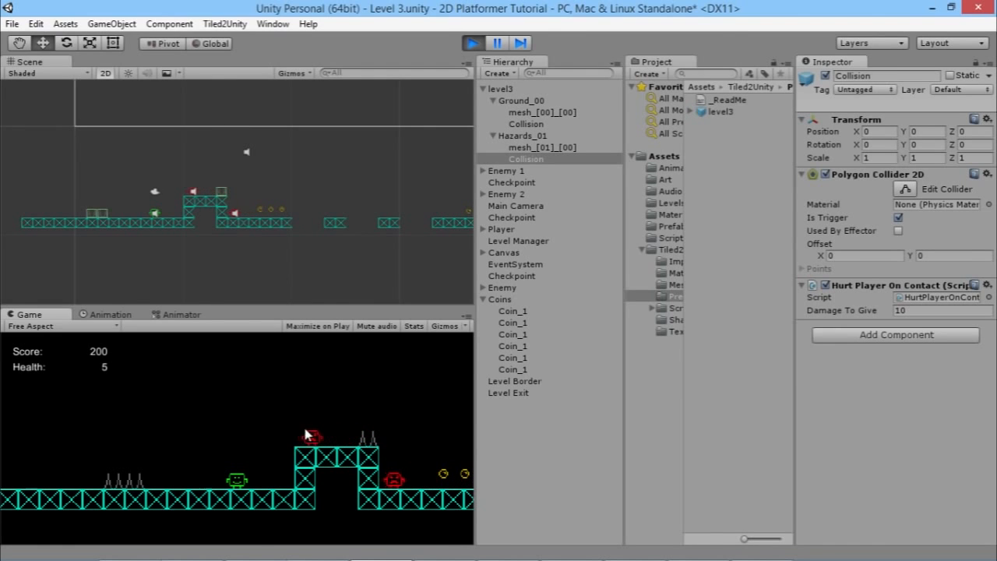
Step: Keep play-testing by running left and right and jumping the player around the spikes
key(a)
key(space)
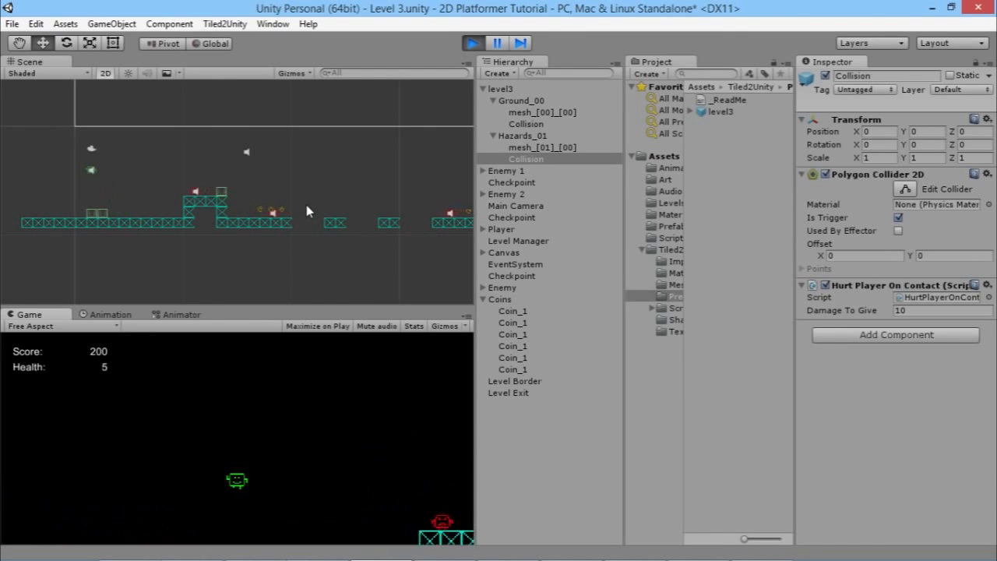
key(d)
key(space)
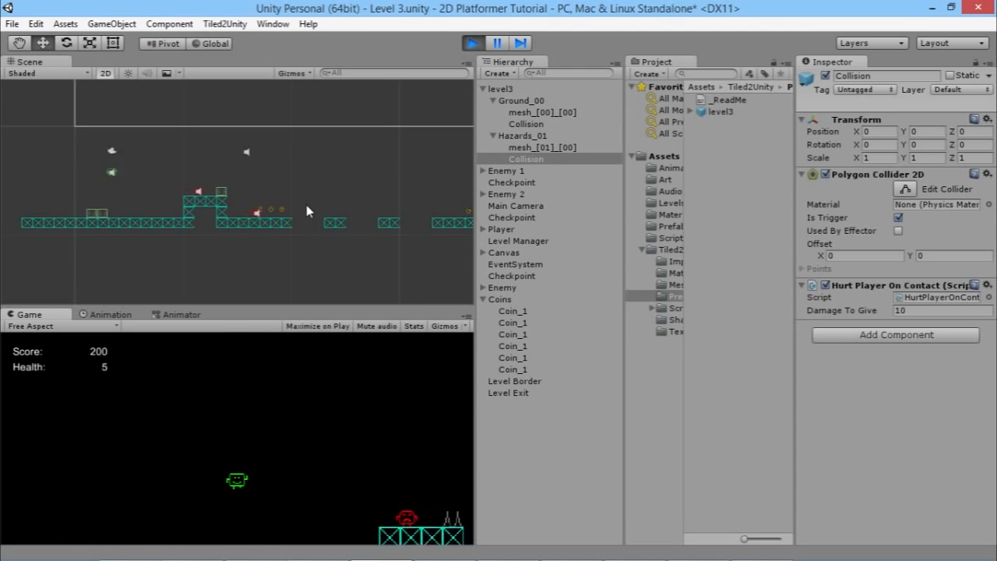
key(d)
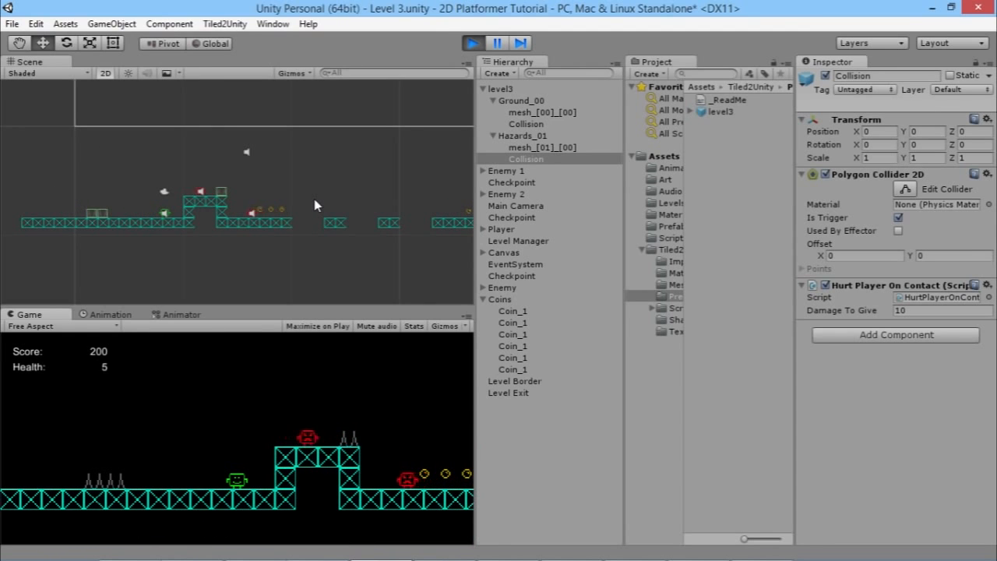